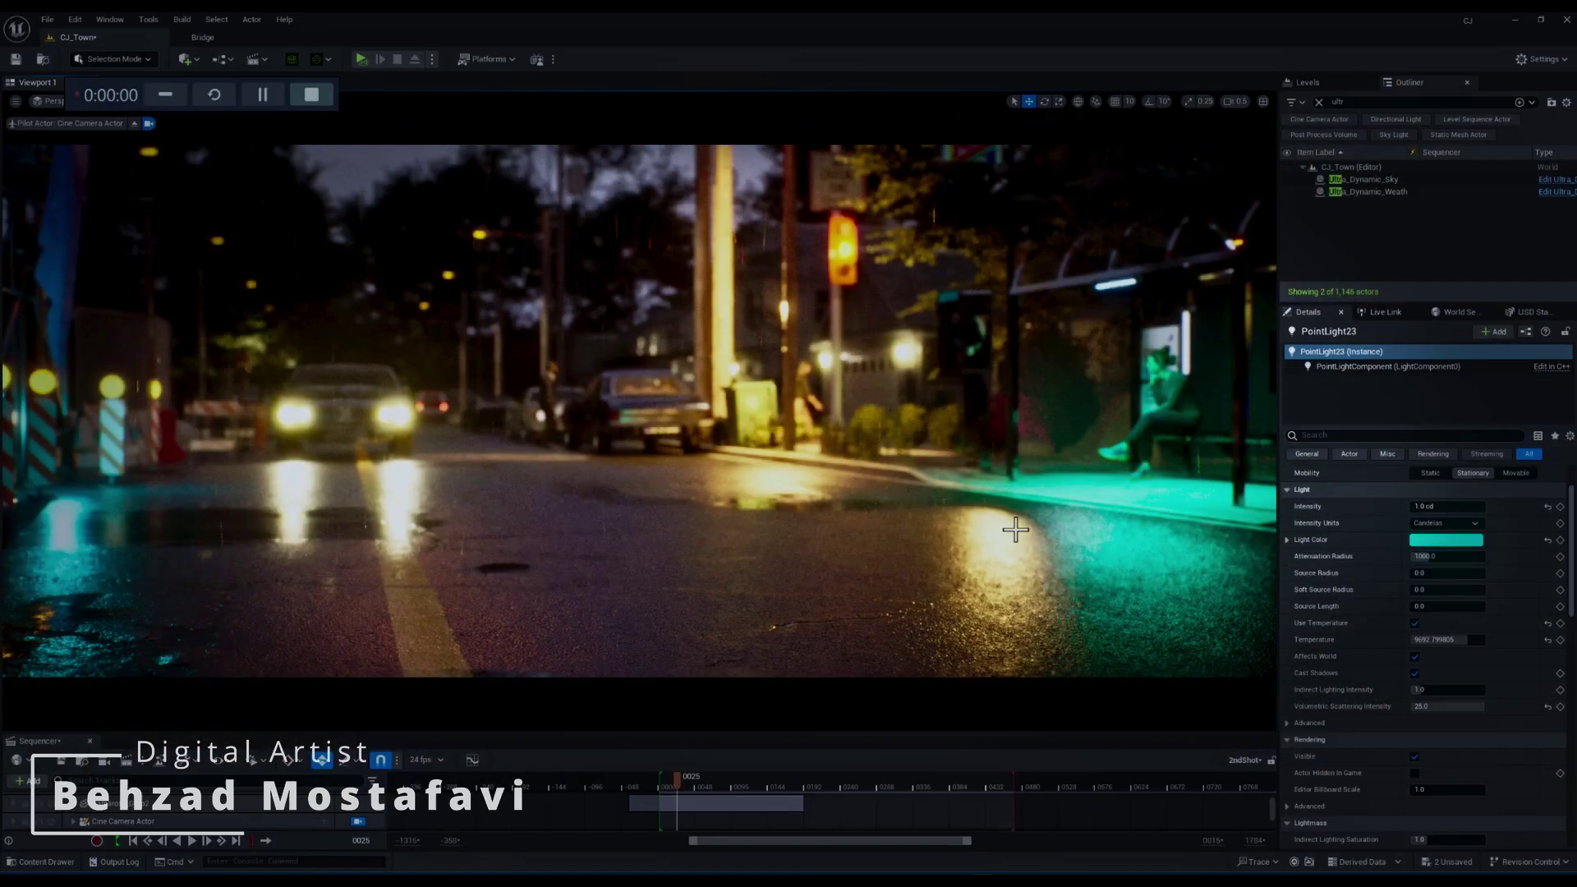
- Find the existing Ultra_Dynamic_Weather and Ultra_Dynamic_Sky actors in the level and delete both of them
left_click(1319, 102)
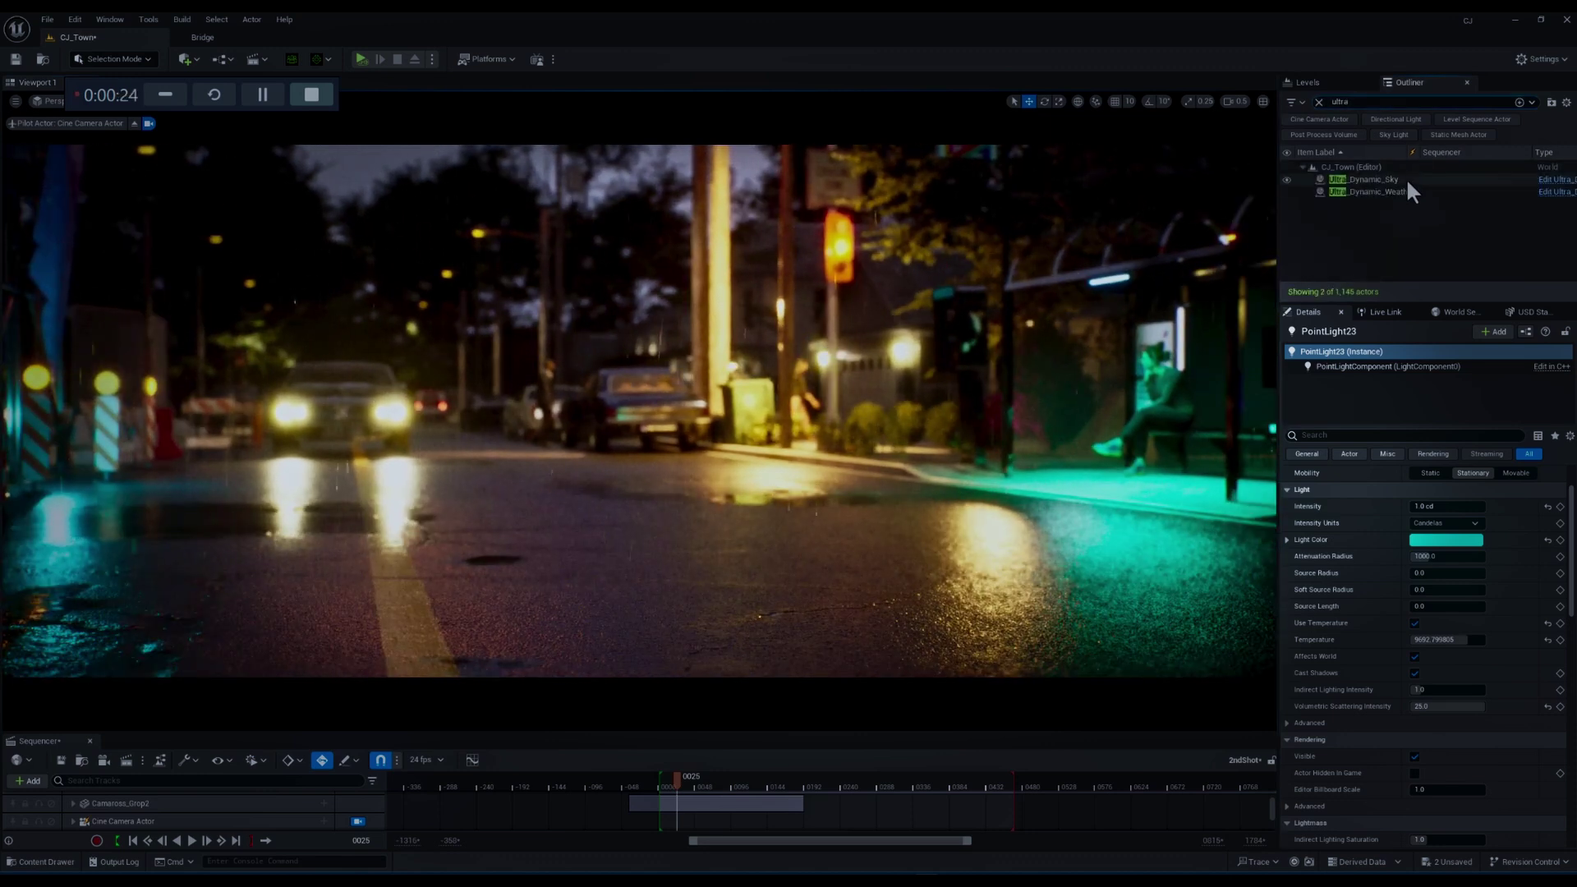
left_click(1402, 192)
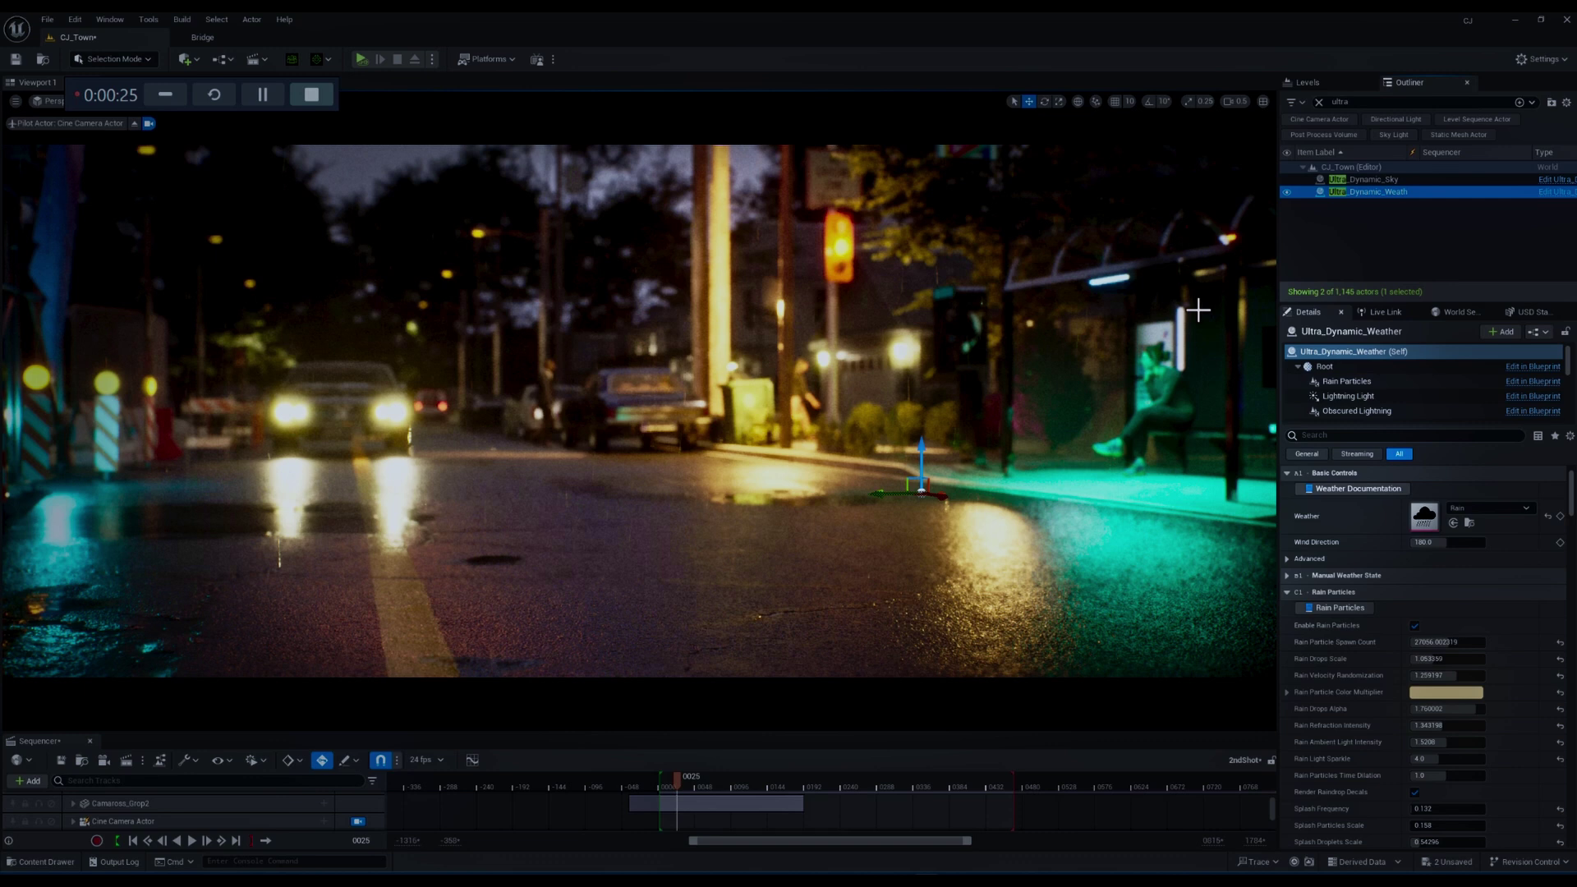
key("Delete")
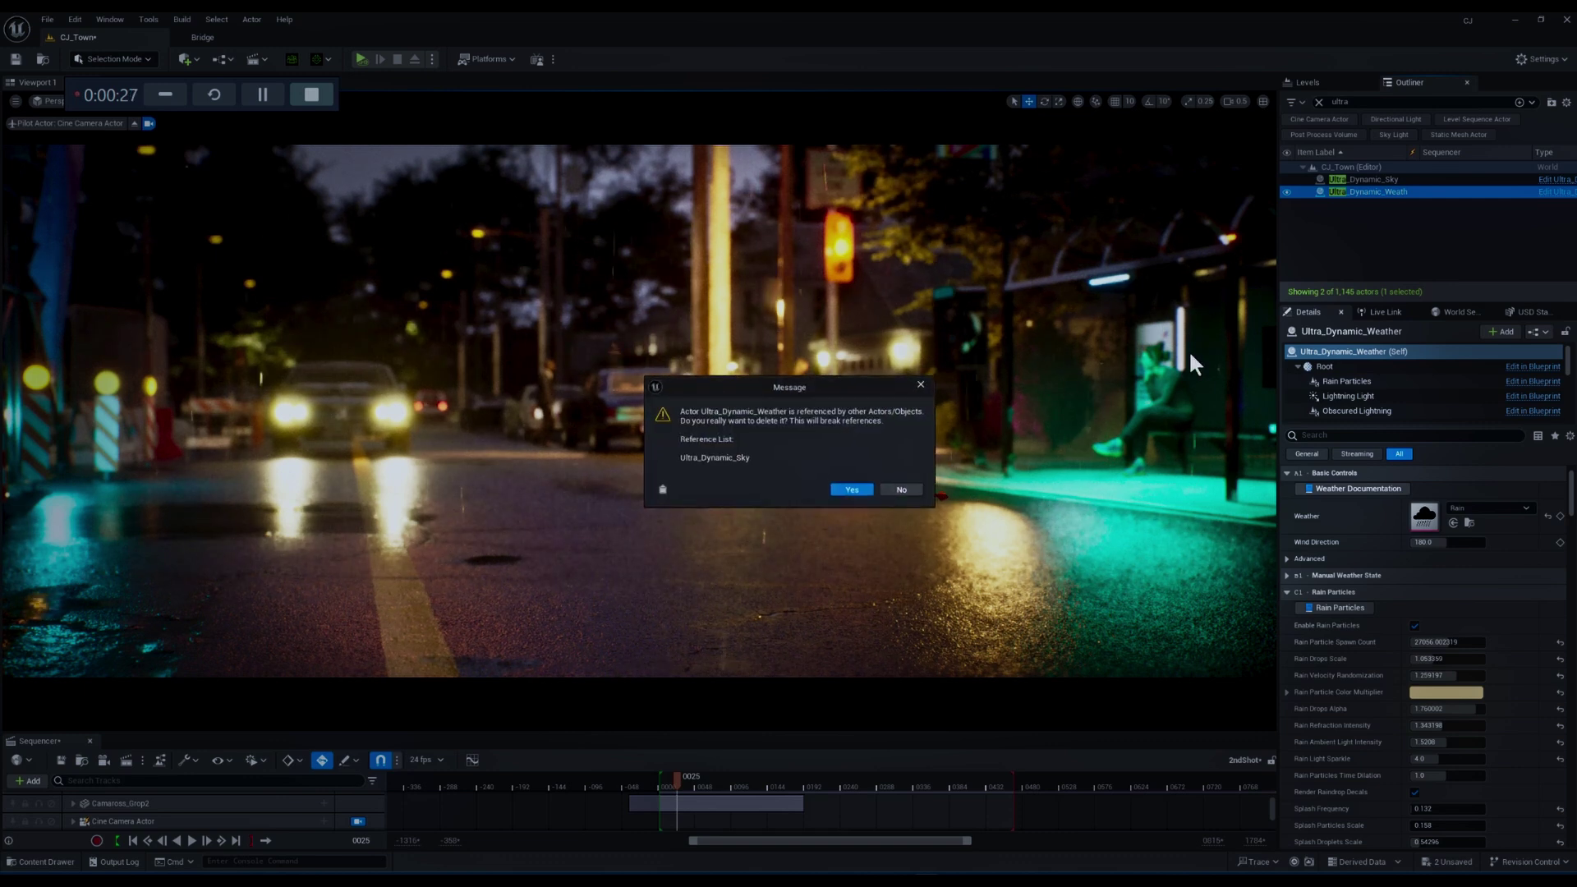
left_click(859, 488)
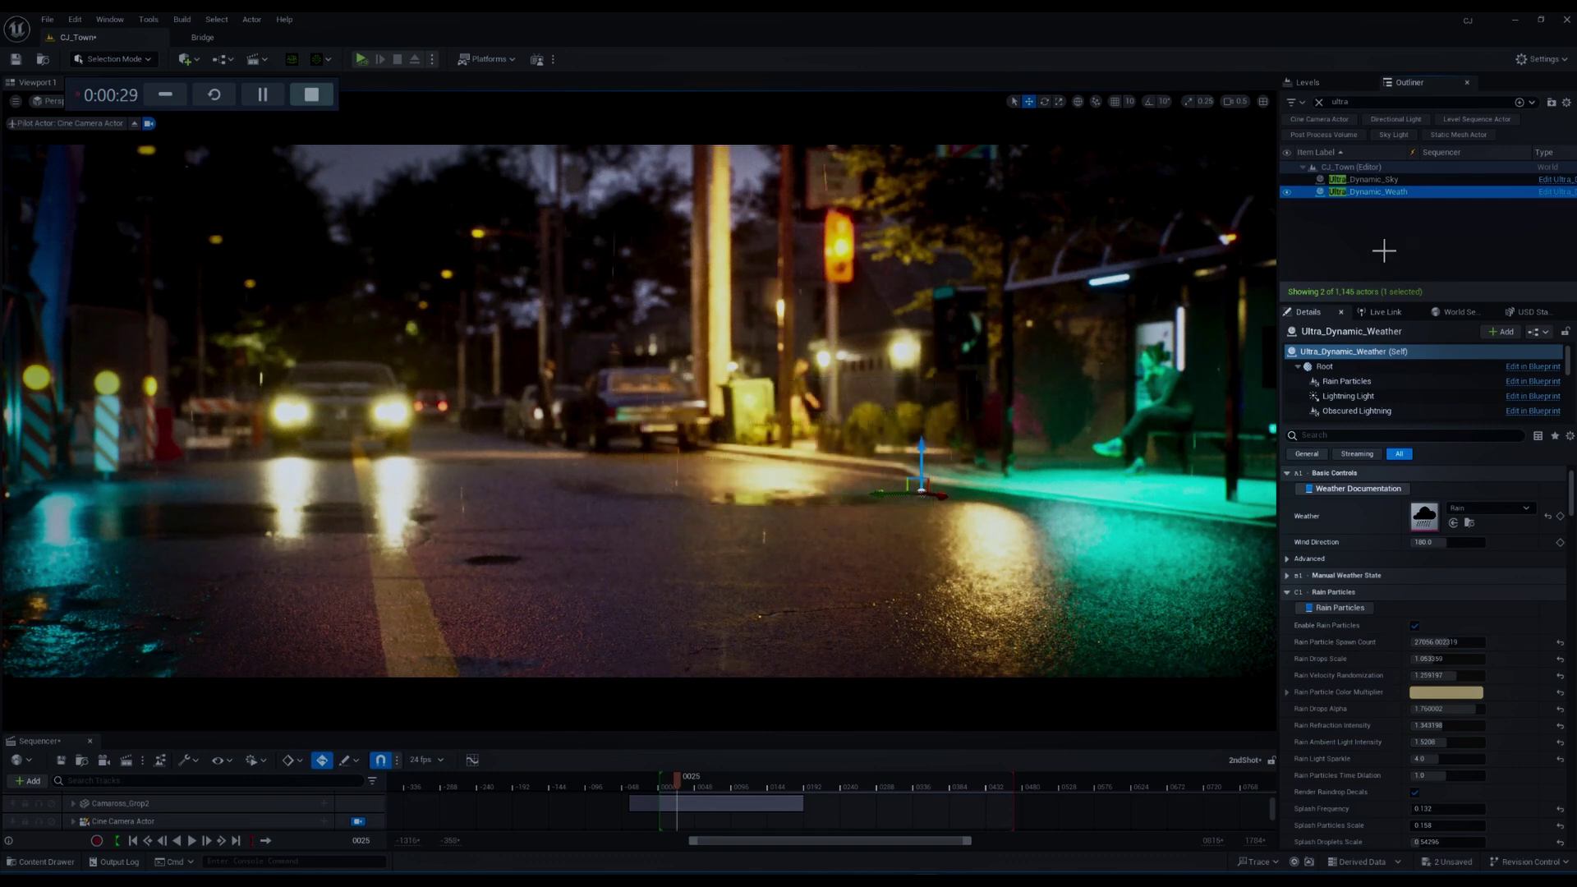
left_click(1387, 186)
key("Delete")
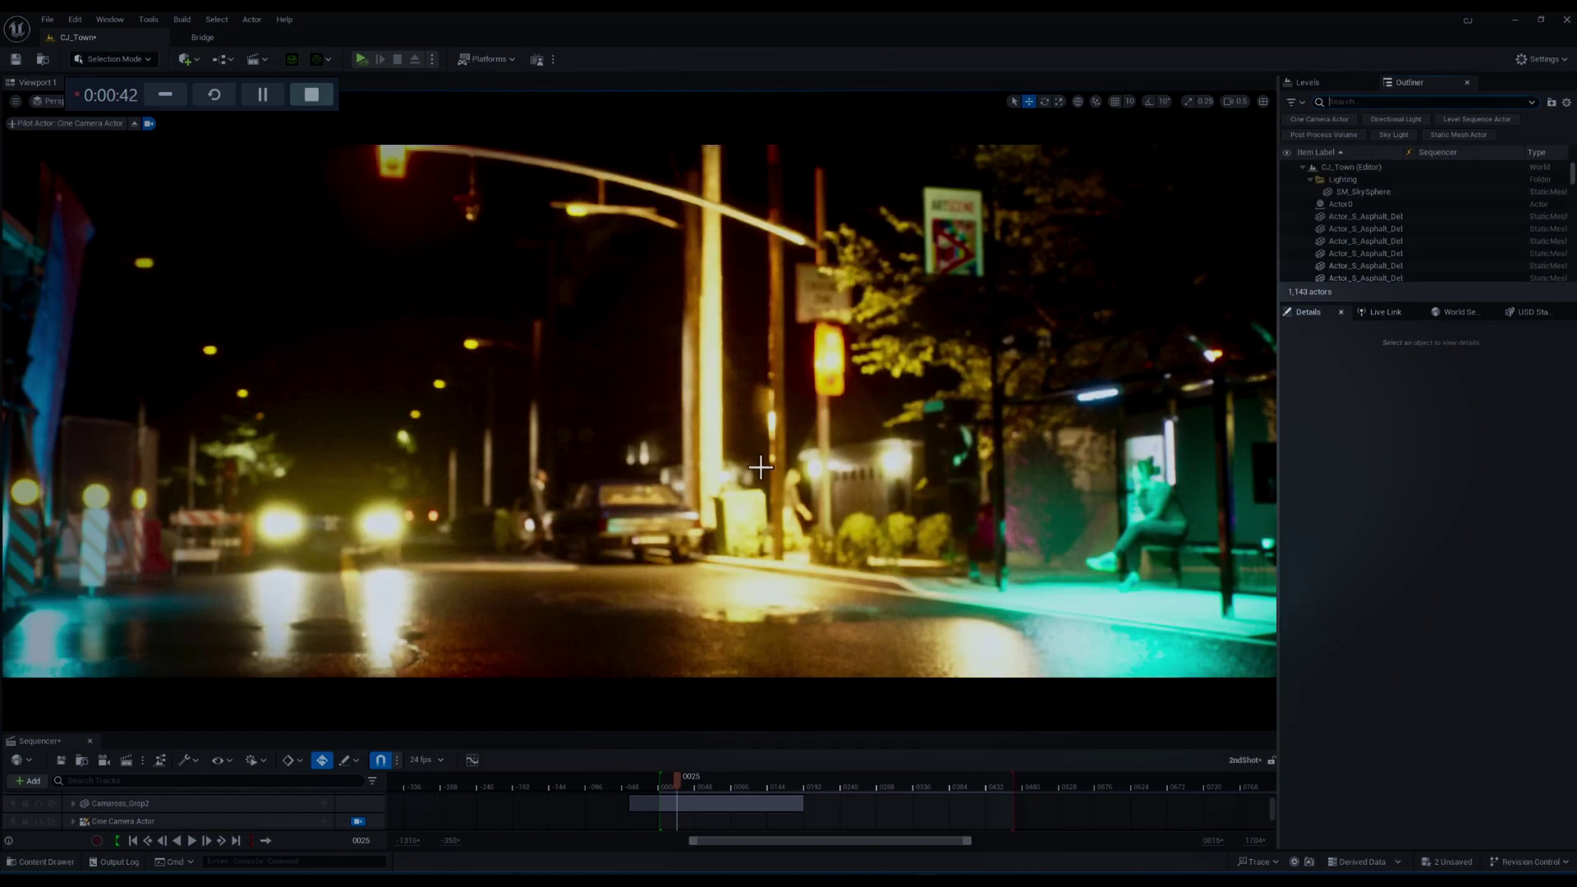
- Place the Ultra_Dynamic_Sky and Ultra_Dynamic_Weather blueprints from the UltraDynamicSky Blueprints folder into the street scene
key("ctrl+space")
left_click_drag(1313, 624, 775, 629)
right_click_drag(762, 493, 732, 565)
key("ctrl+space")
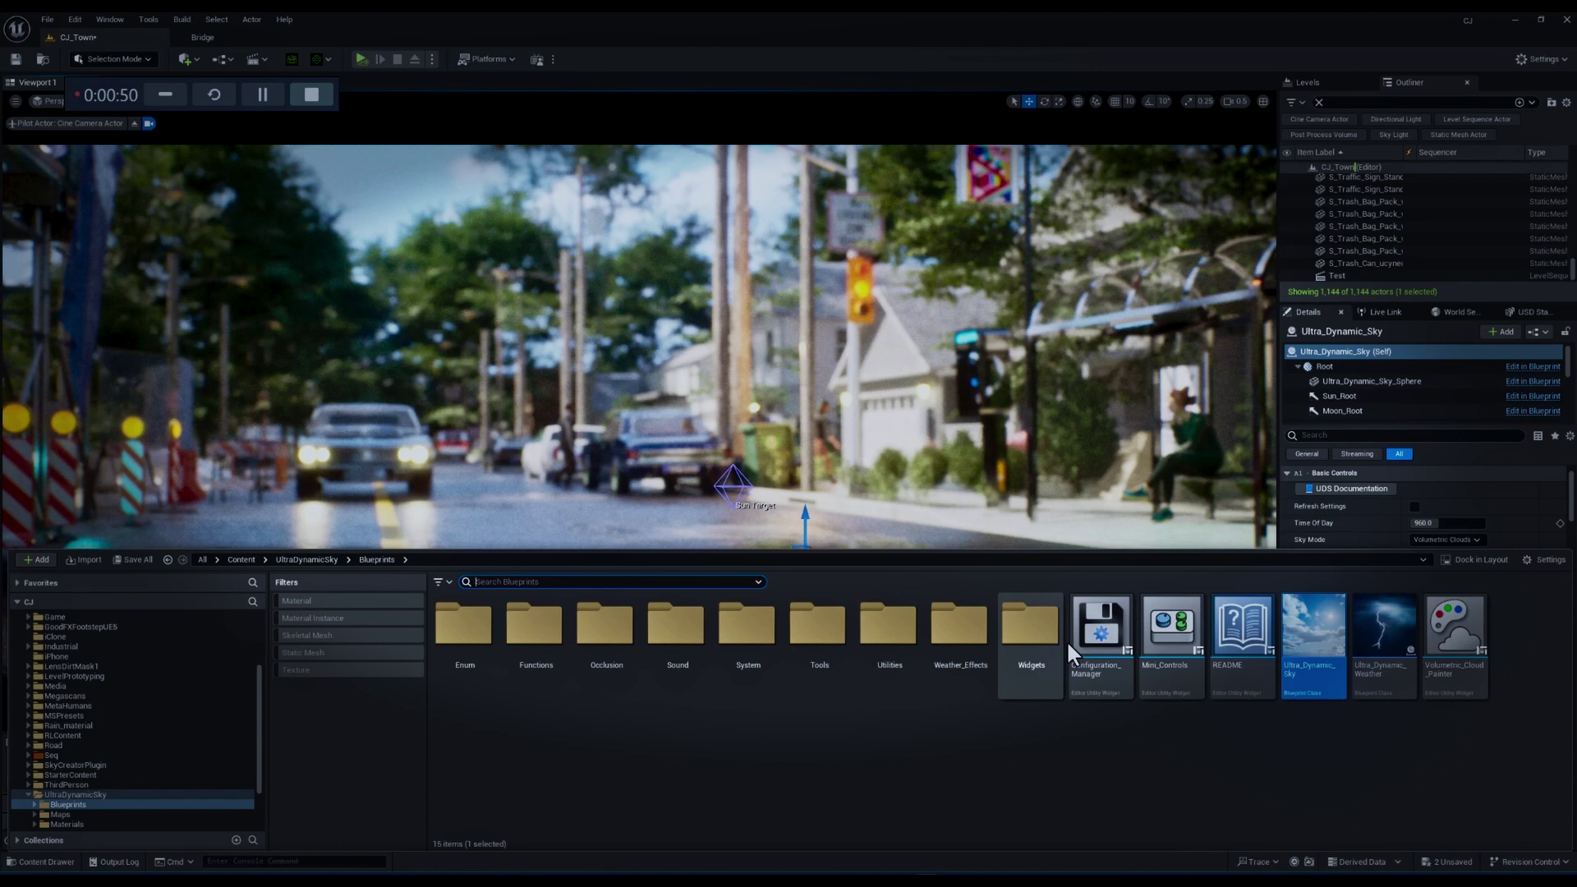
left_click_drag(1395, 649, 873, 575)
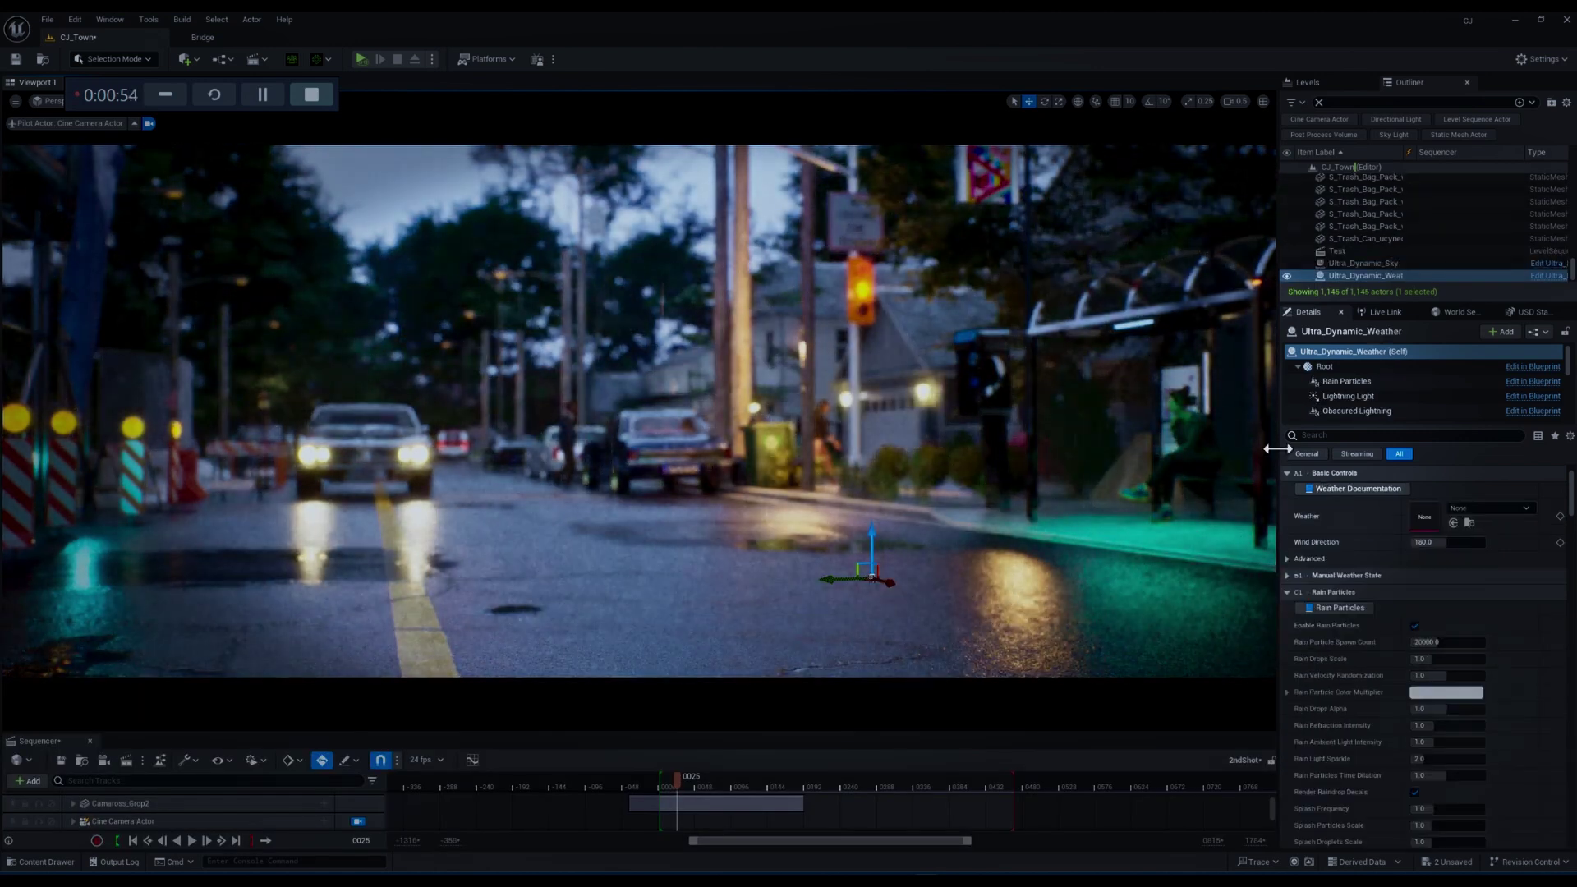
- Set the Ultra_Dynamic_Sky actor's Time Of Day to an evening value of about 1750
left_click(1368, 263)
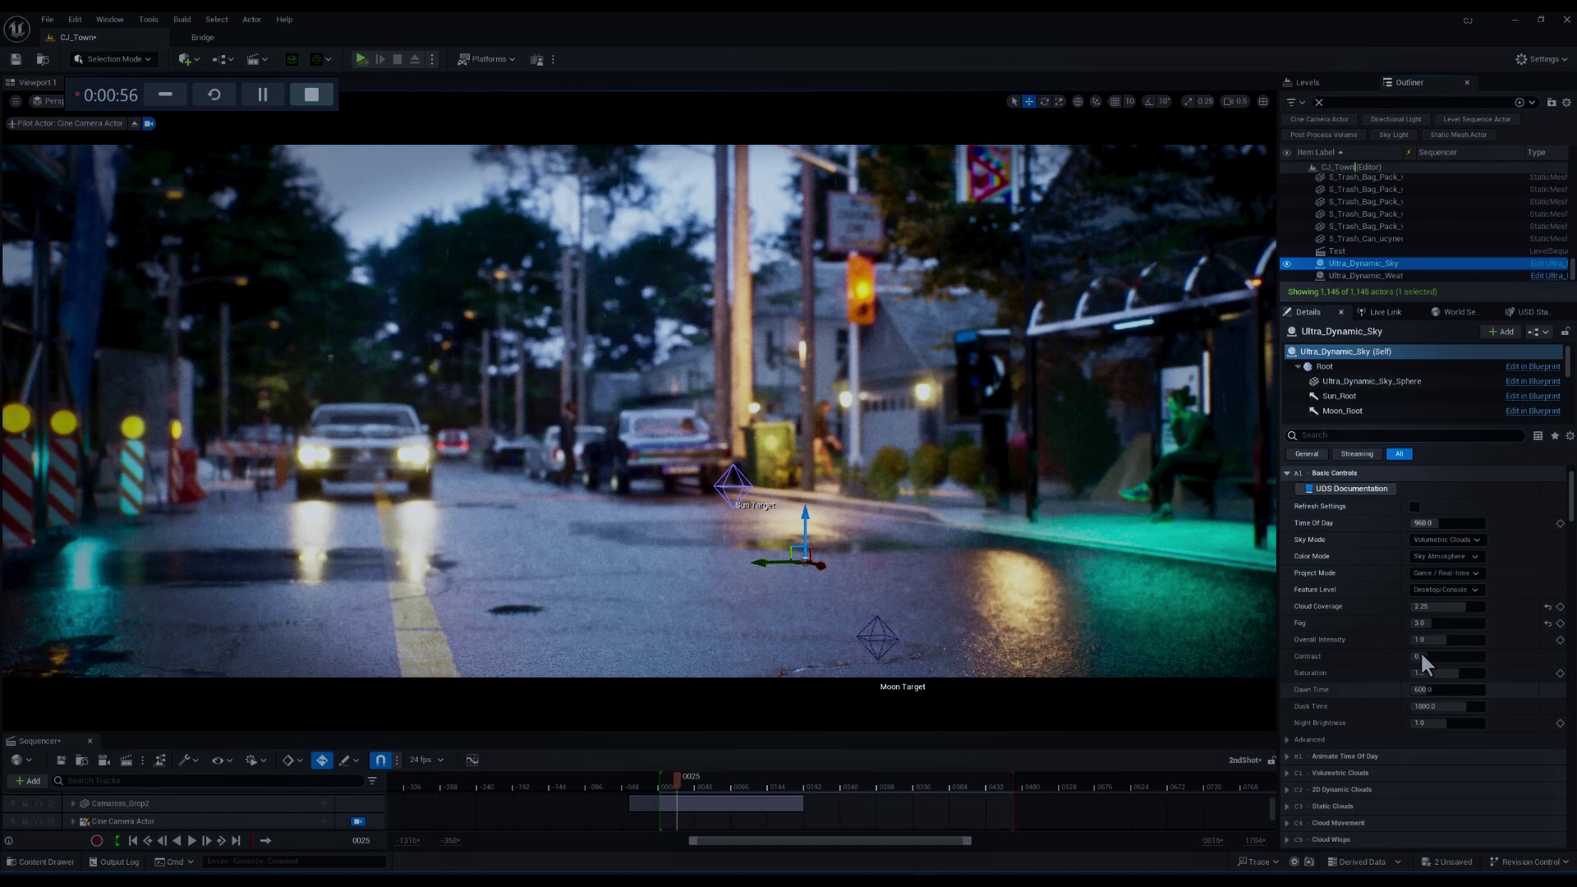
mouse_move(1439, 523)
left_mouse_down()
mouse_move(1532, 524)
mouse_move(1462, 520)
left_mouse_up()
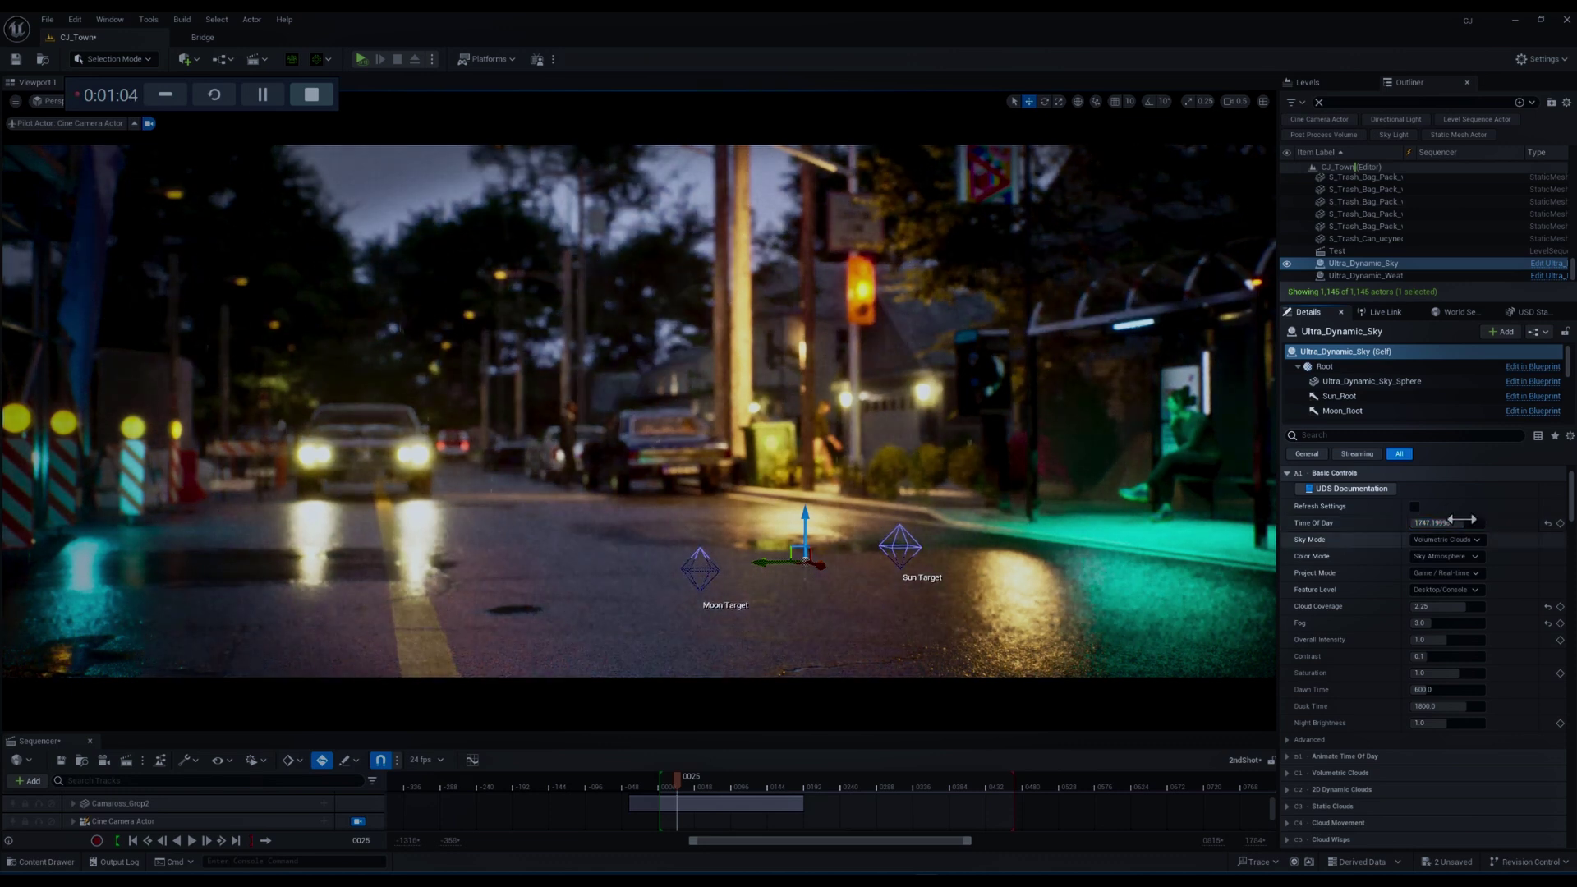
left_click(1461, 523)
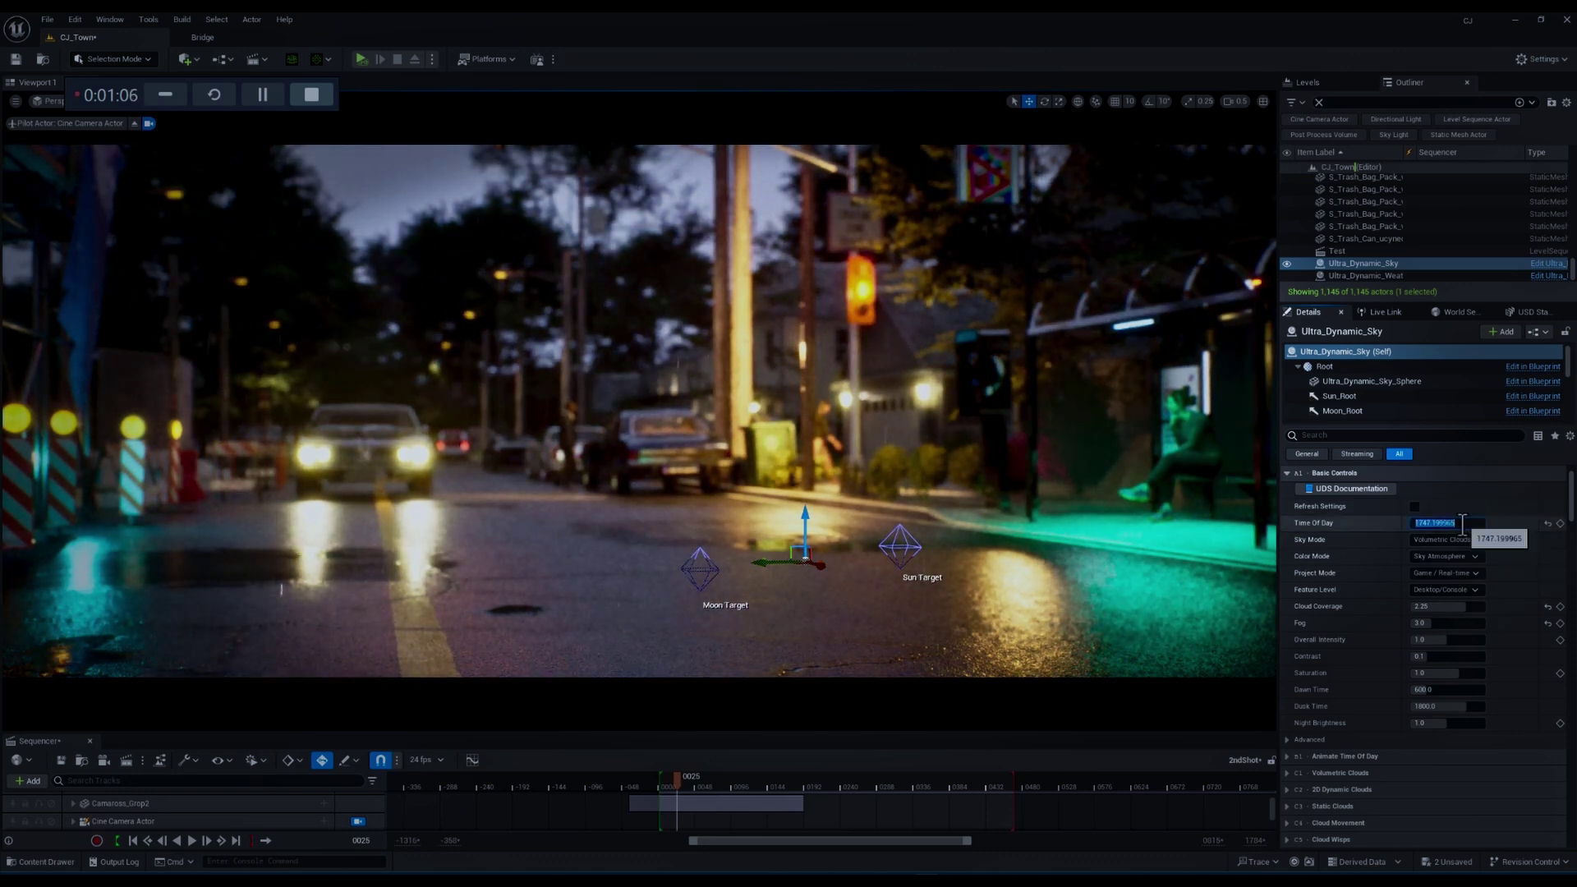
key("Return")
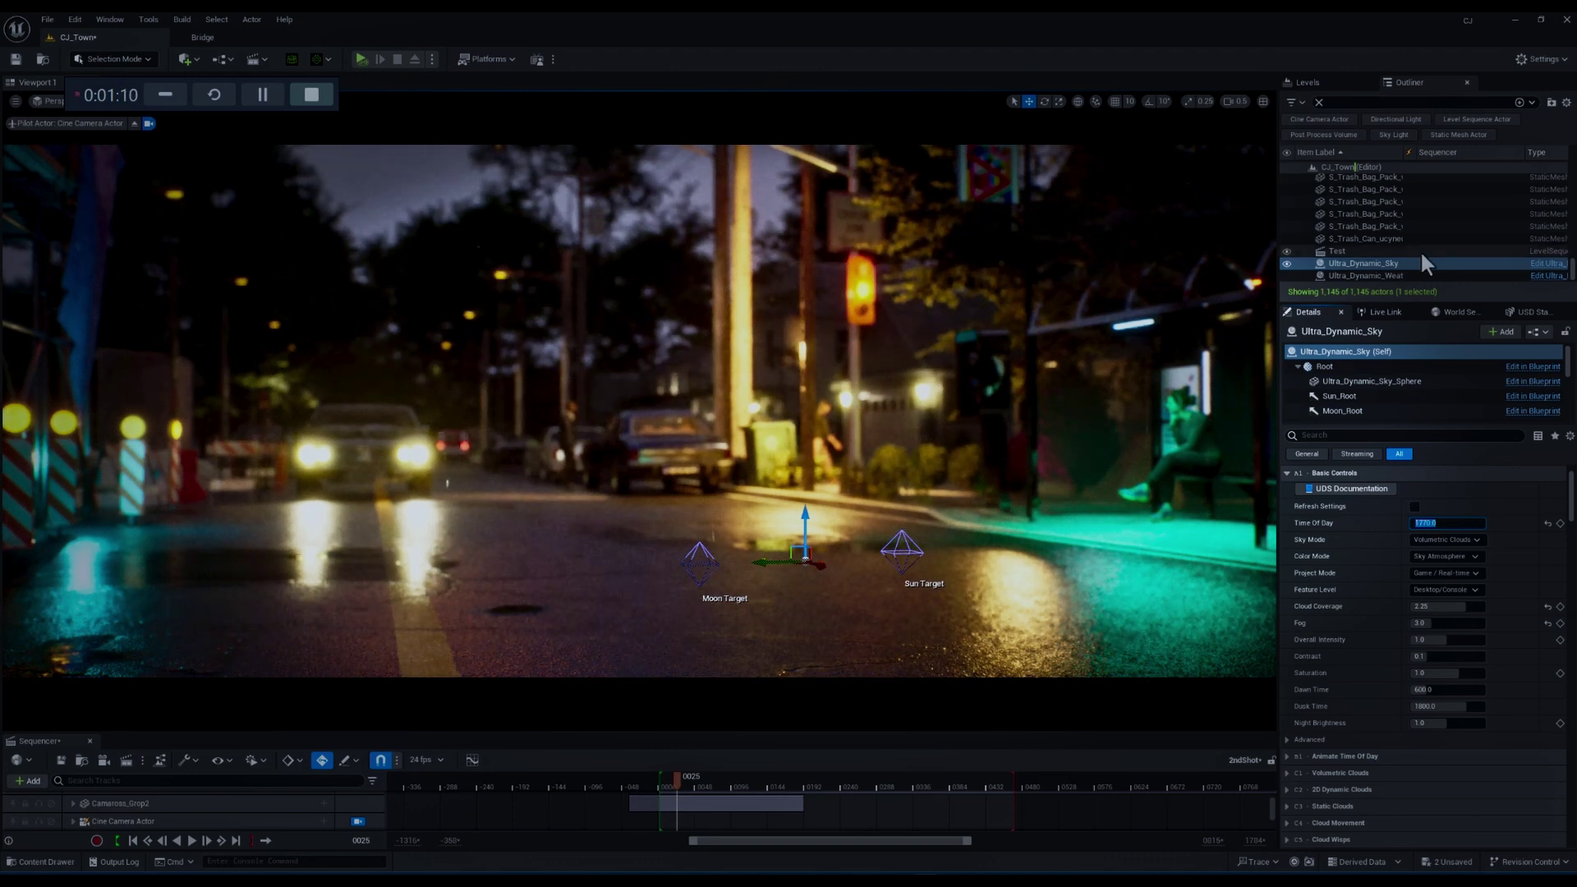
- Assign the Rain preset as the weather of the Ultra_Dynamic_Weather actor
left_click(1377, 275)
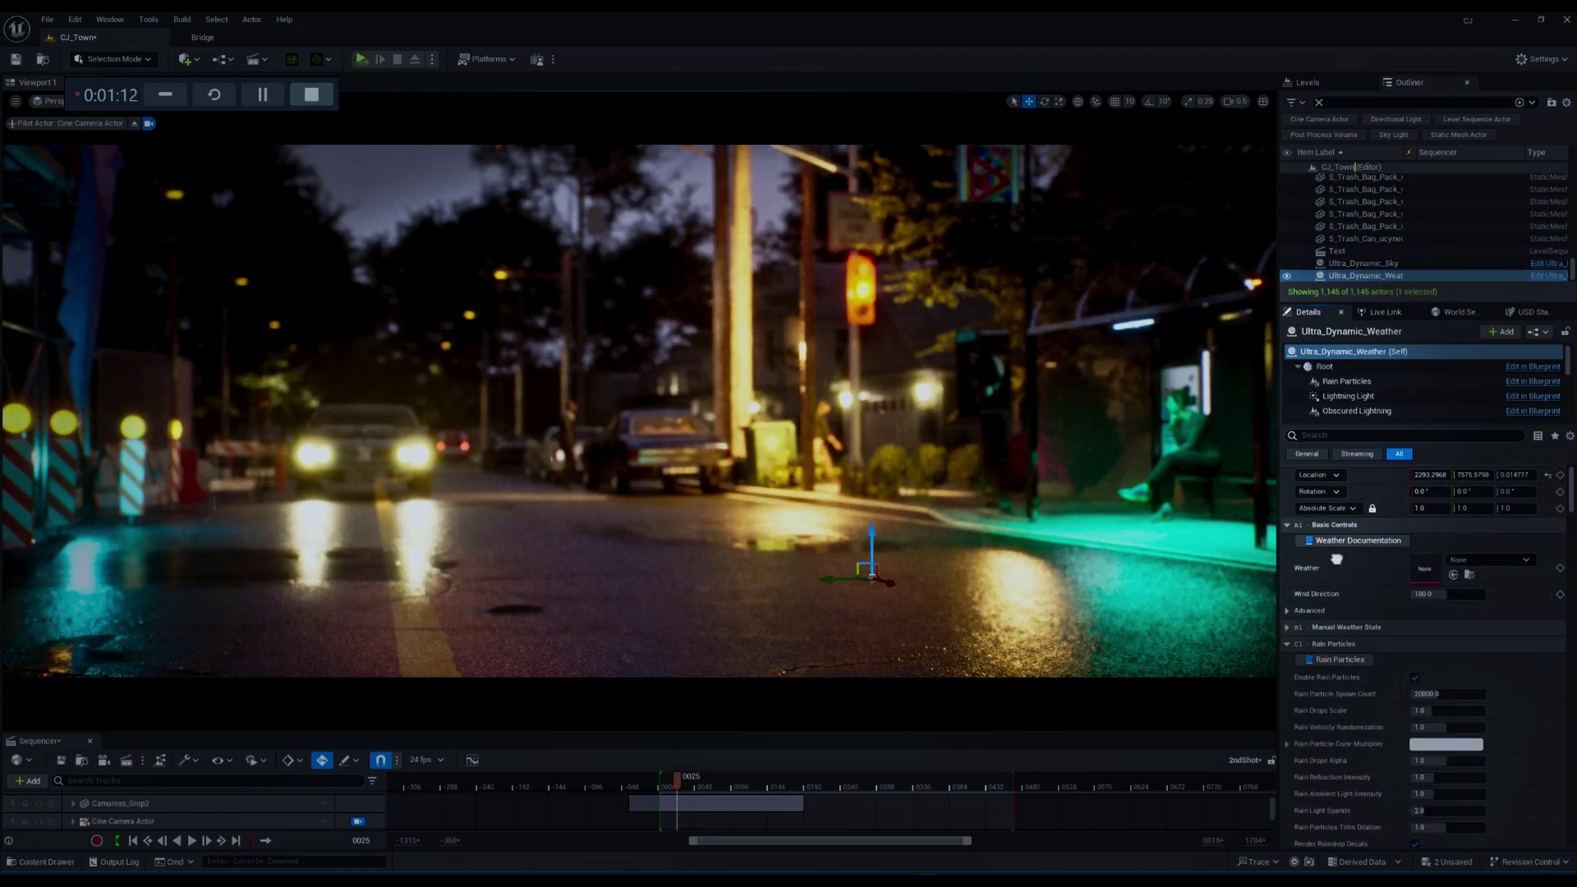
scroll(1337, 559, "up", 1)
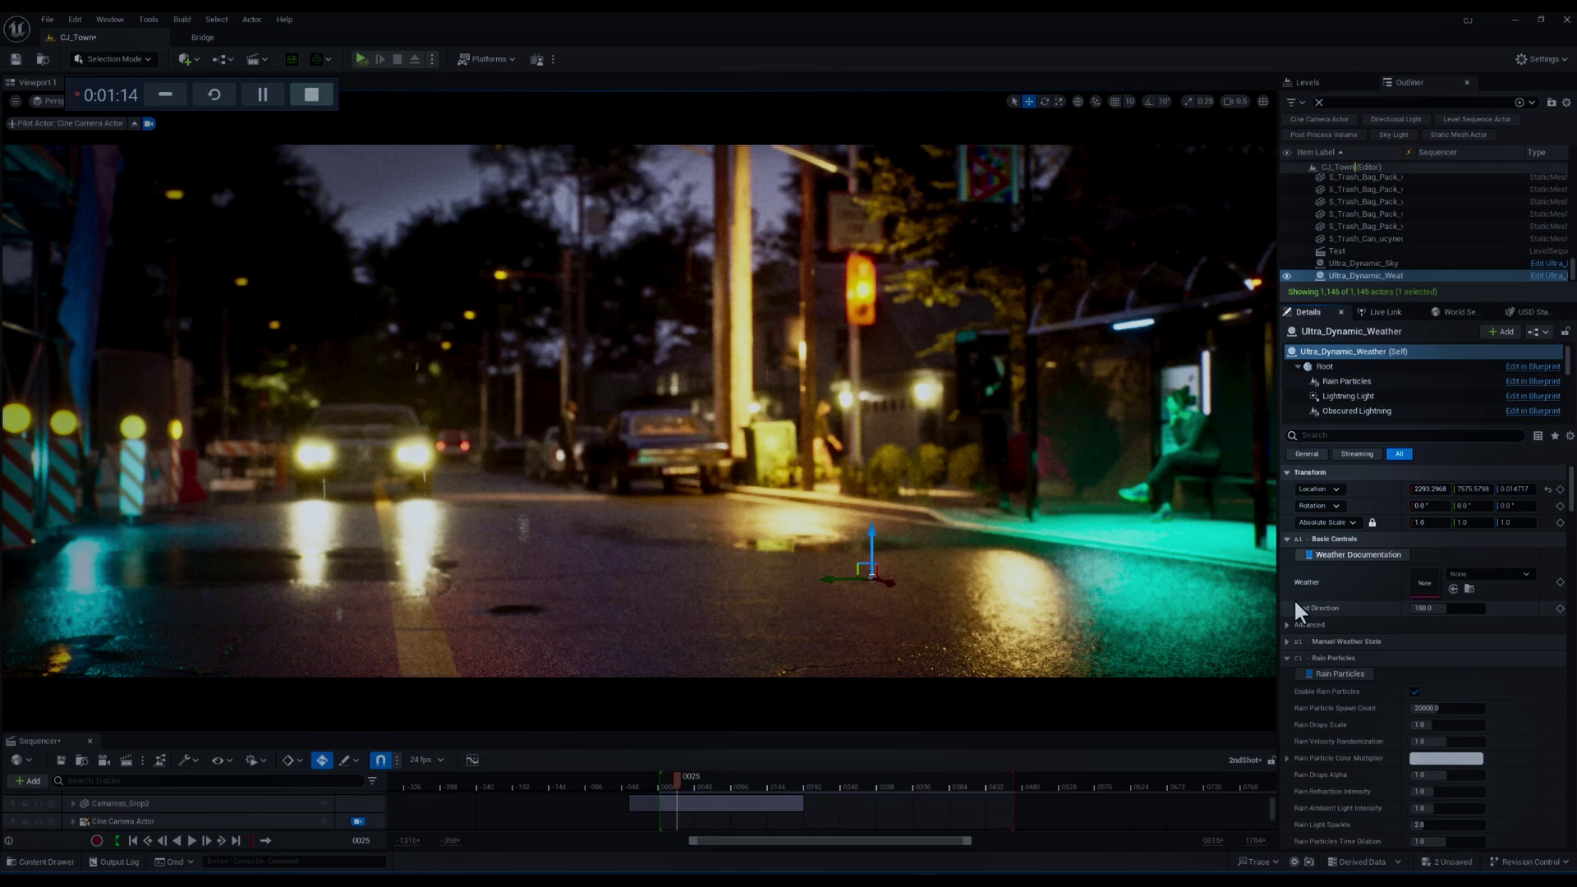
left_click(1486, 573)
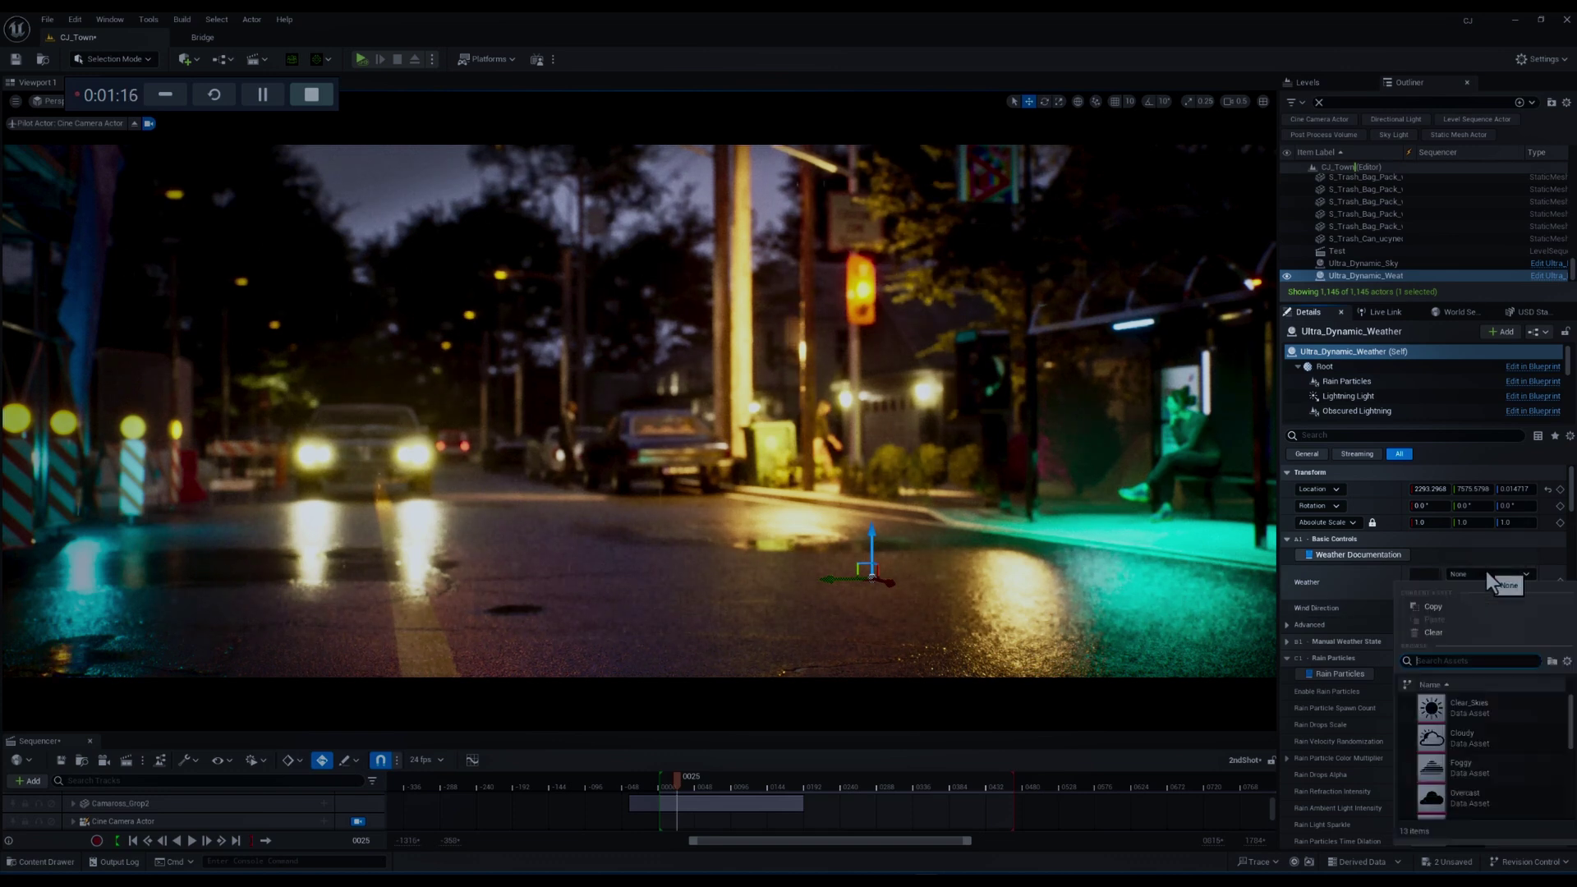
scroll(1471, 723, "down", 3)
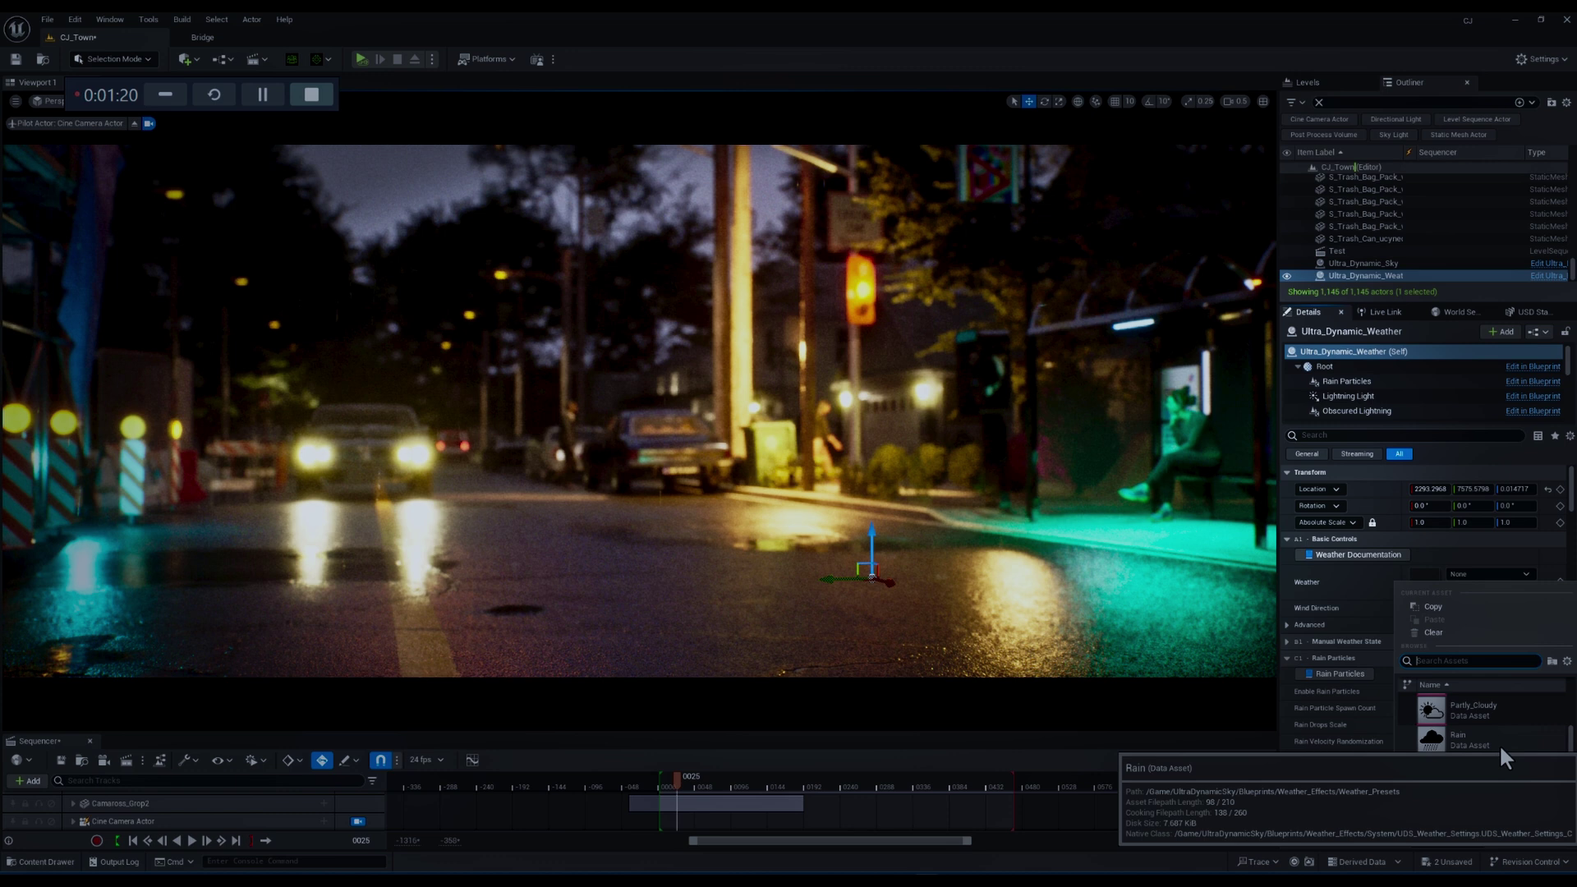
left_click(1471, 739)
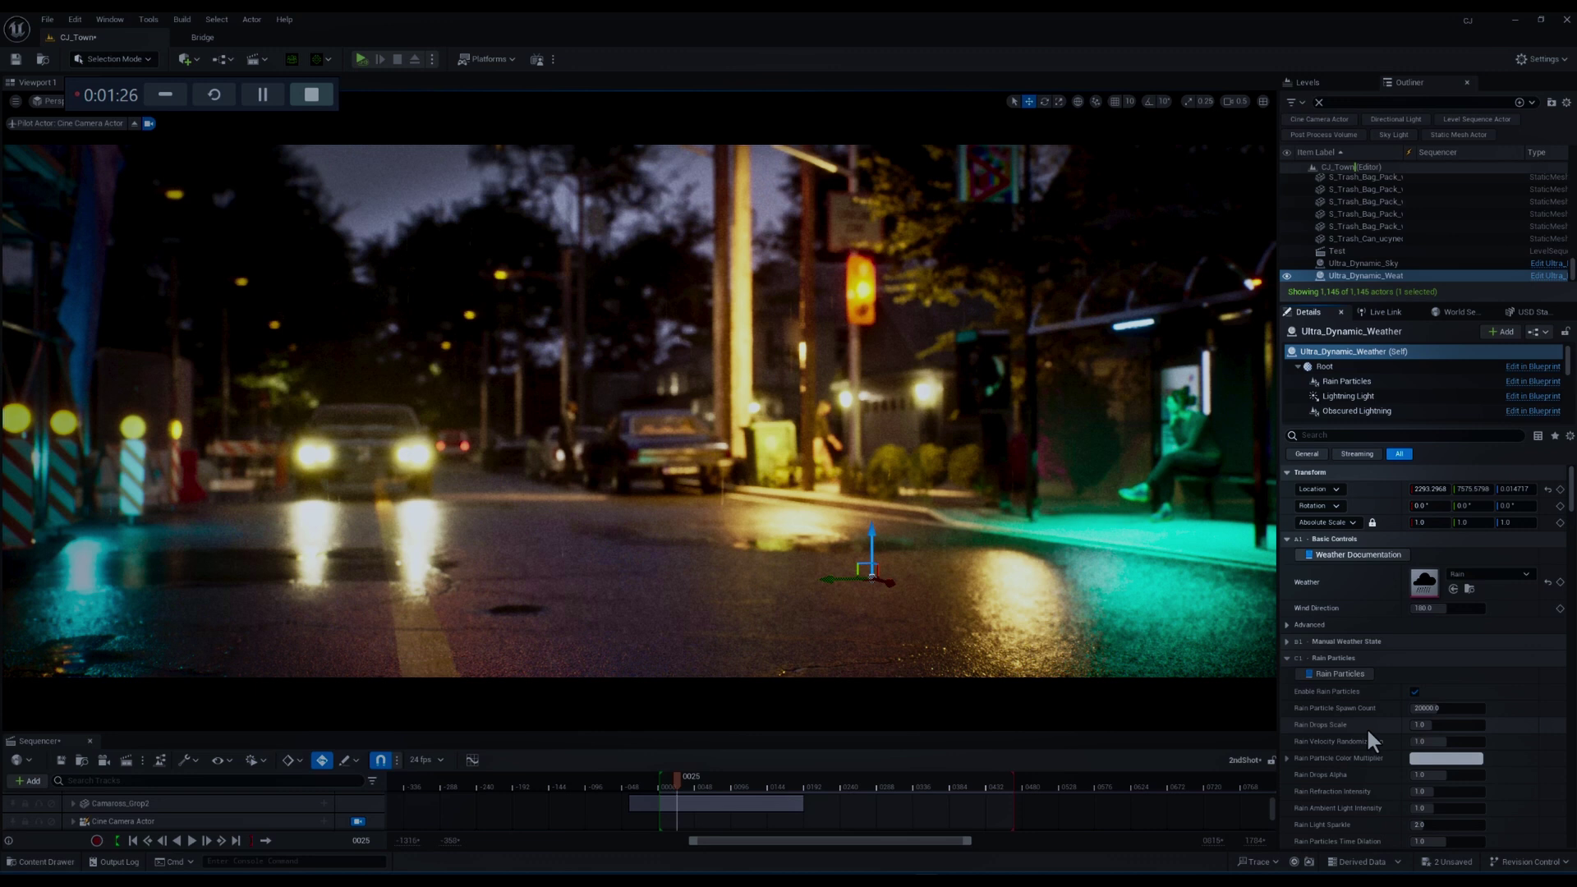
- Collapse the weather actor's Basic Controls and examine its Rain Particles settings
left_click(1287, 539)
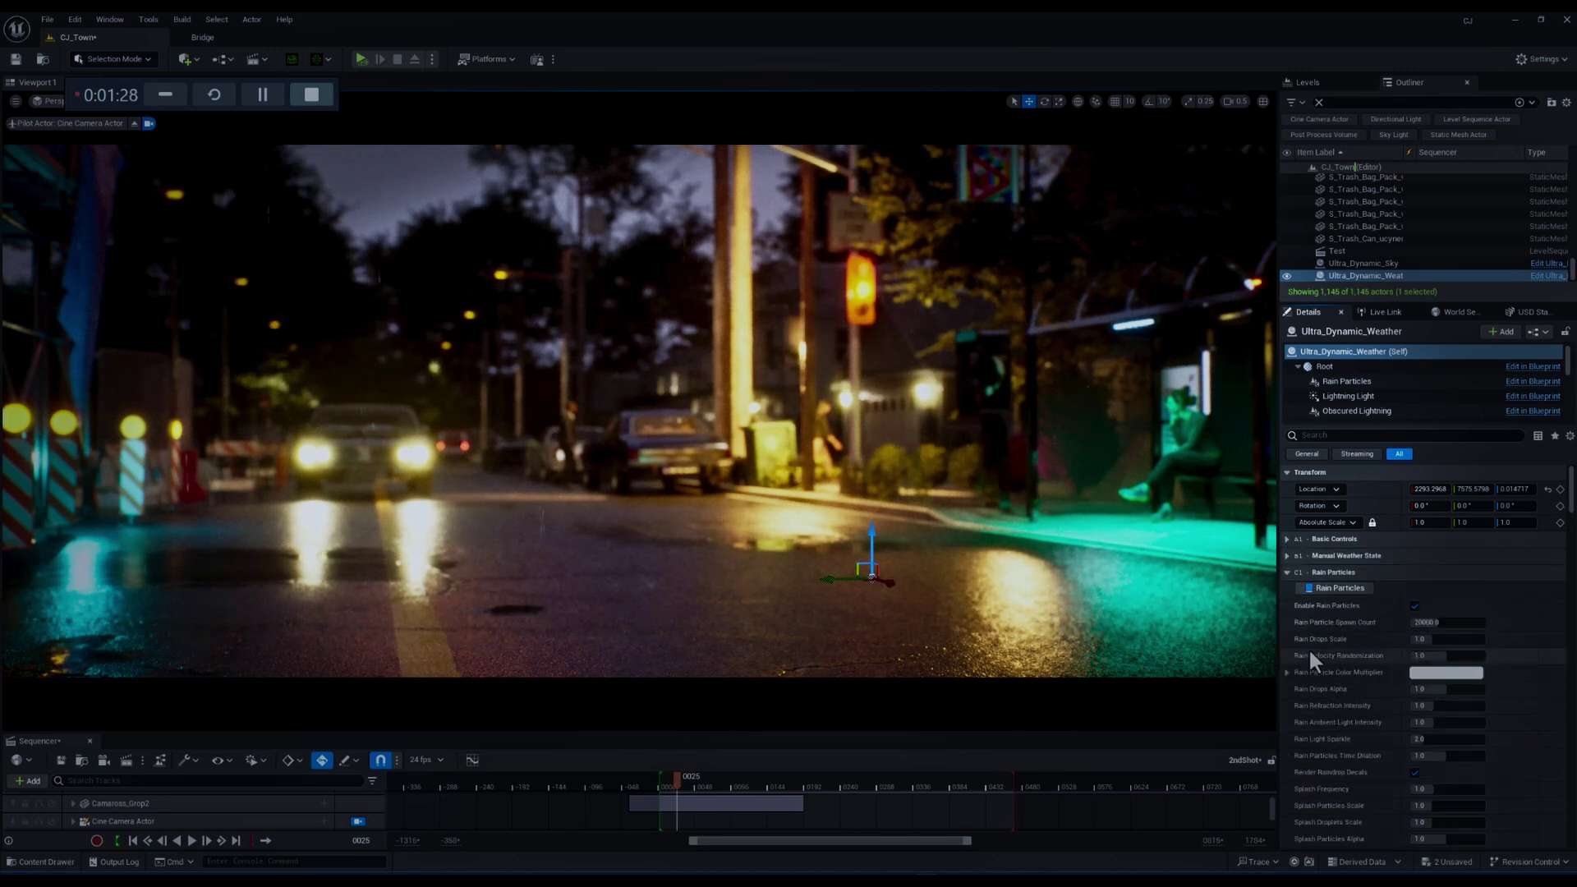
scroll(1306, 640, "down", 2)
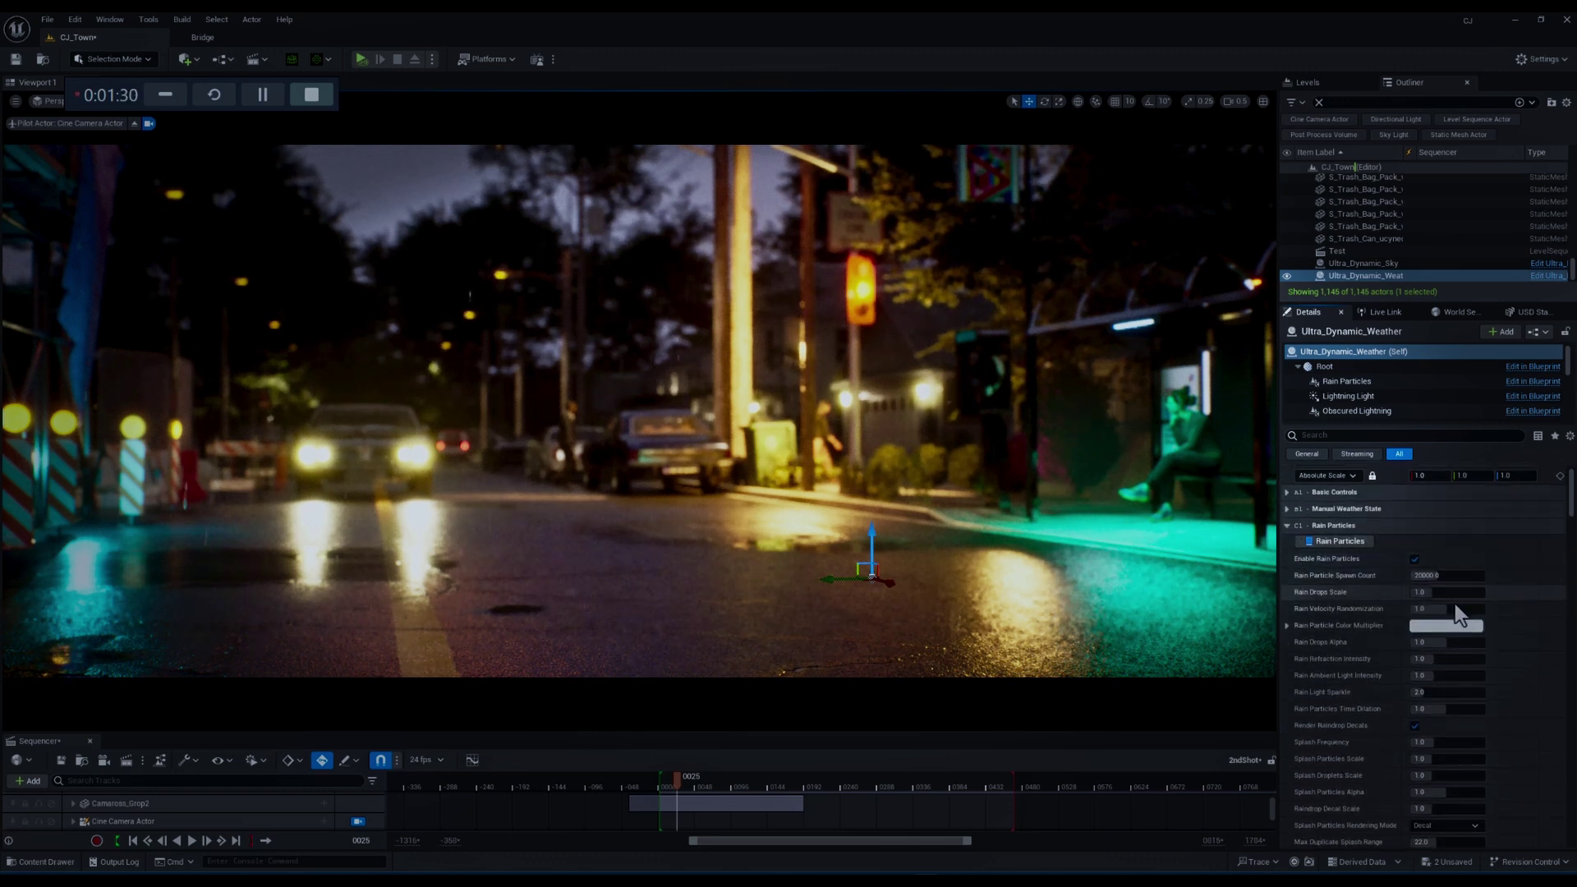
scroll(1359, 649, "down", 1)
right_click_drag(1353, 678, 1353, 681)
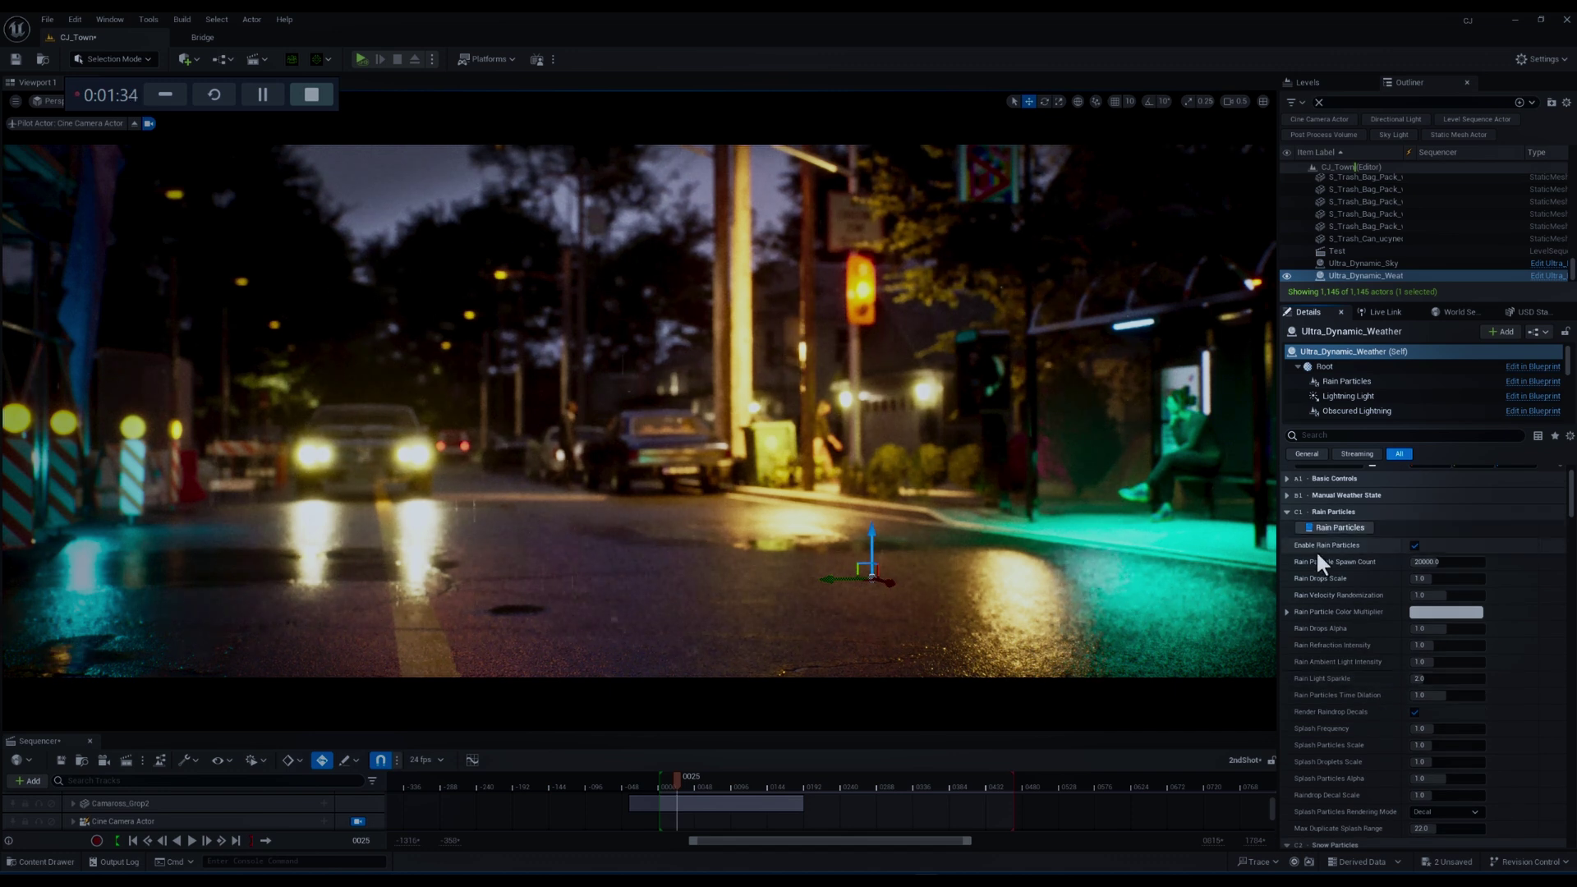
scroll(290, 801, "down", 3)
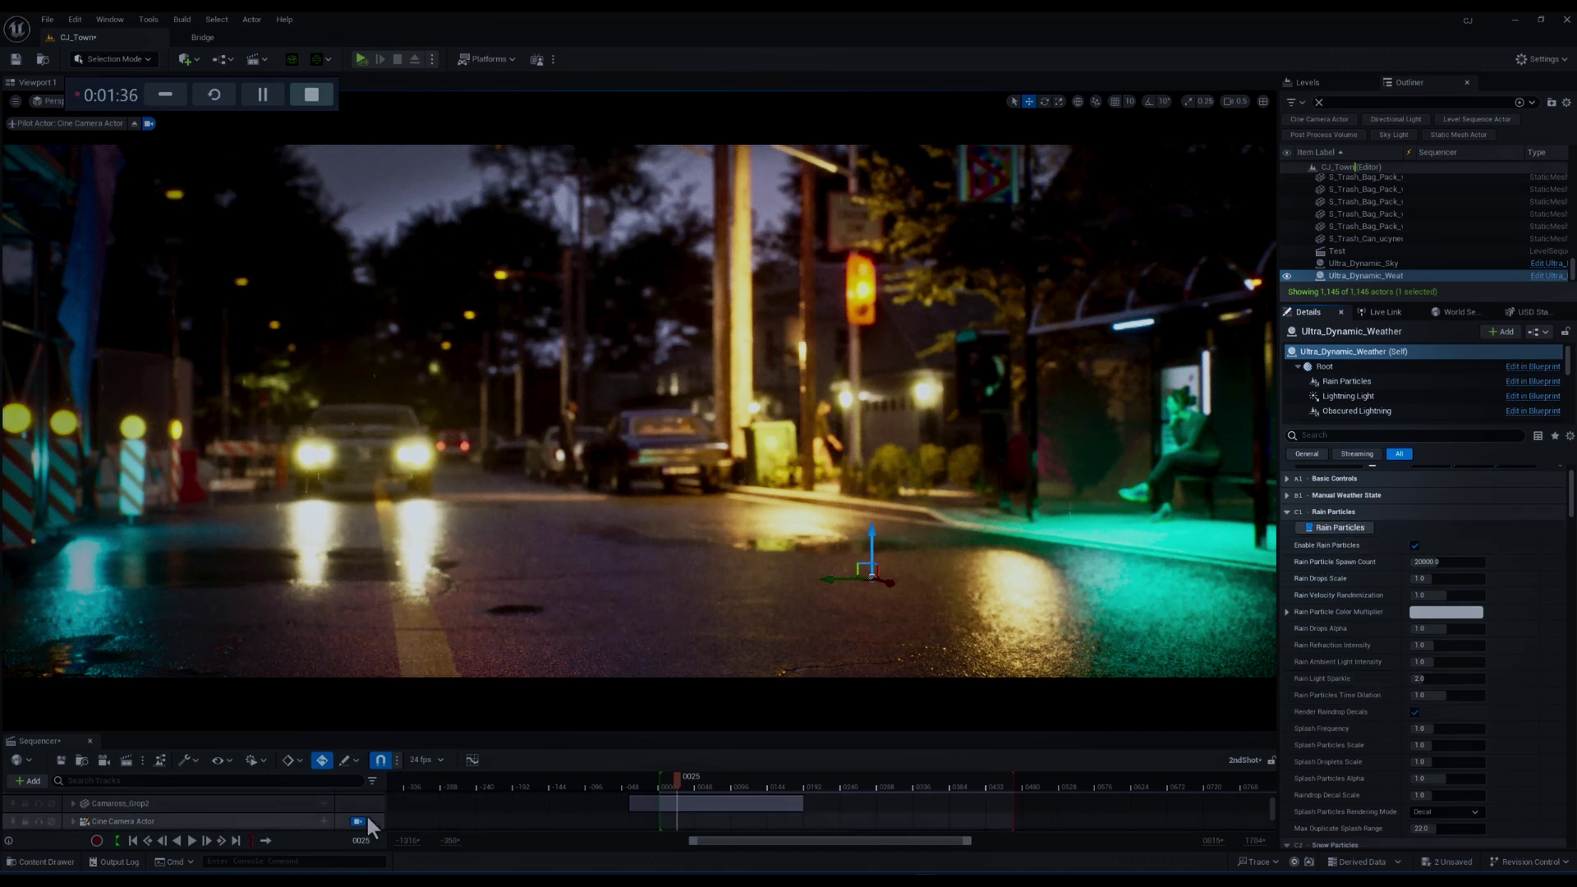
- Select Cine Camera Actor (5) from the Camera Cuts track and look through it in the viewport
scroll(748, 804, "up", 3)
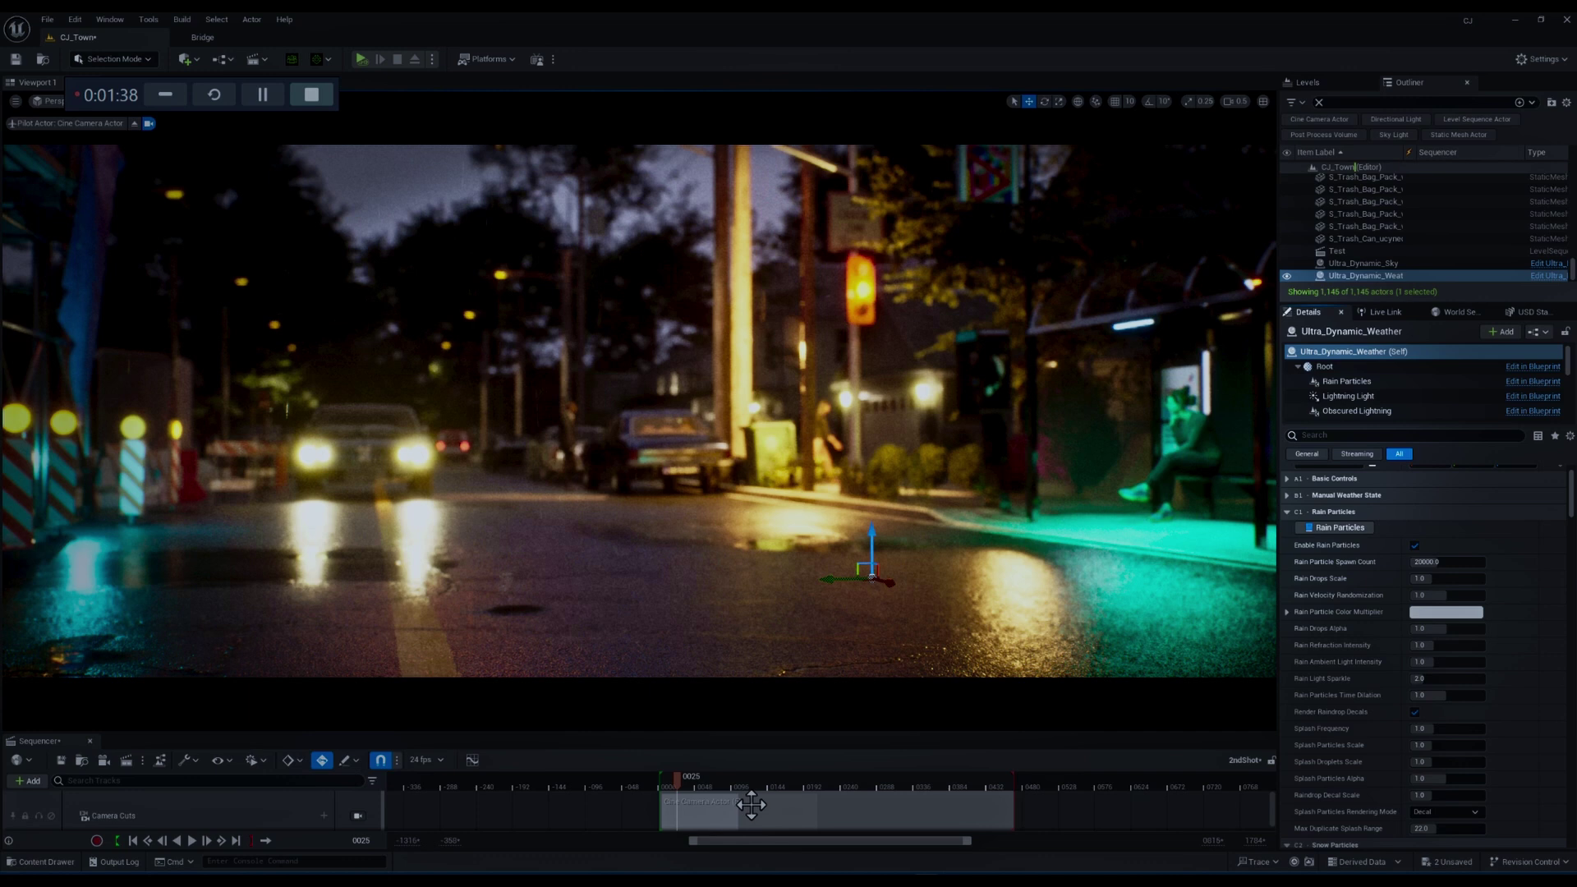
right_click(767, 810)
left_click(831, 693)
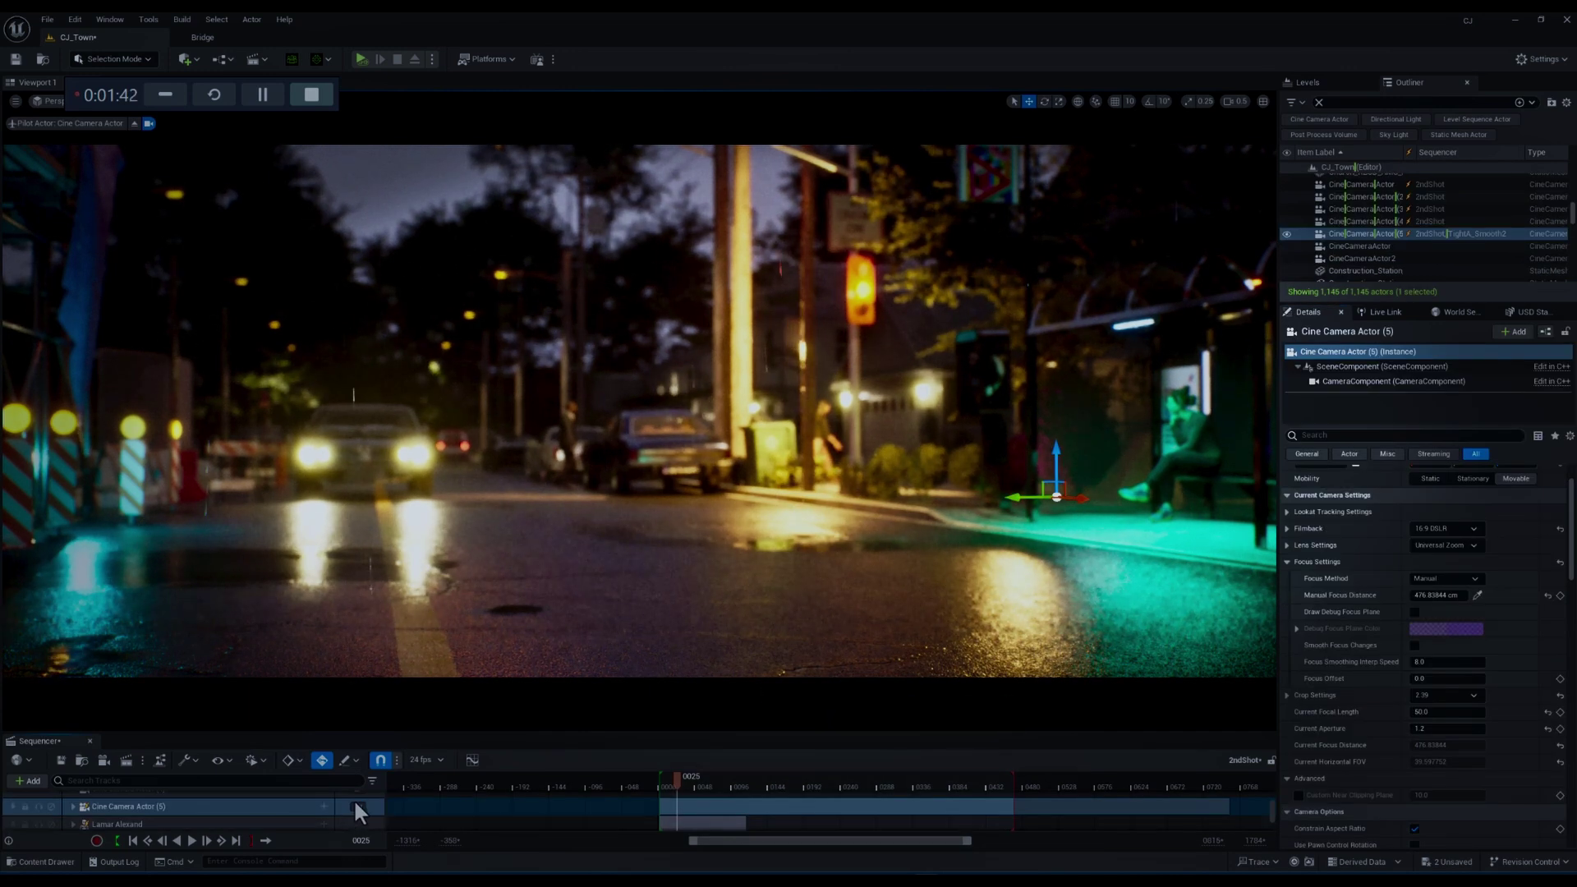
left_click(358, 806)
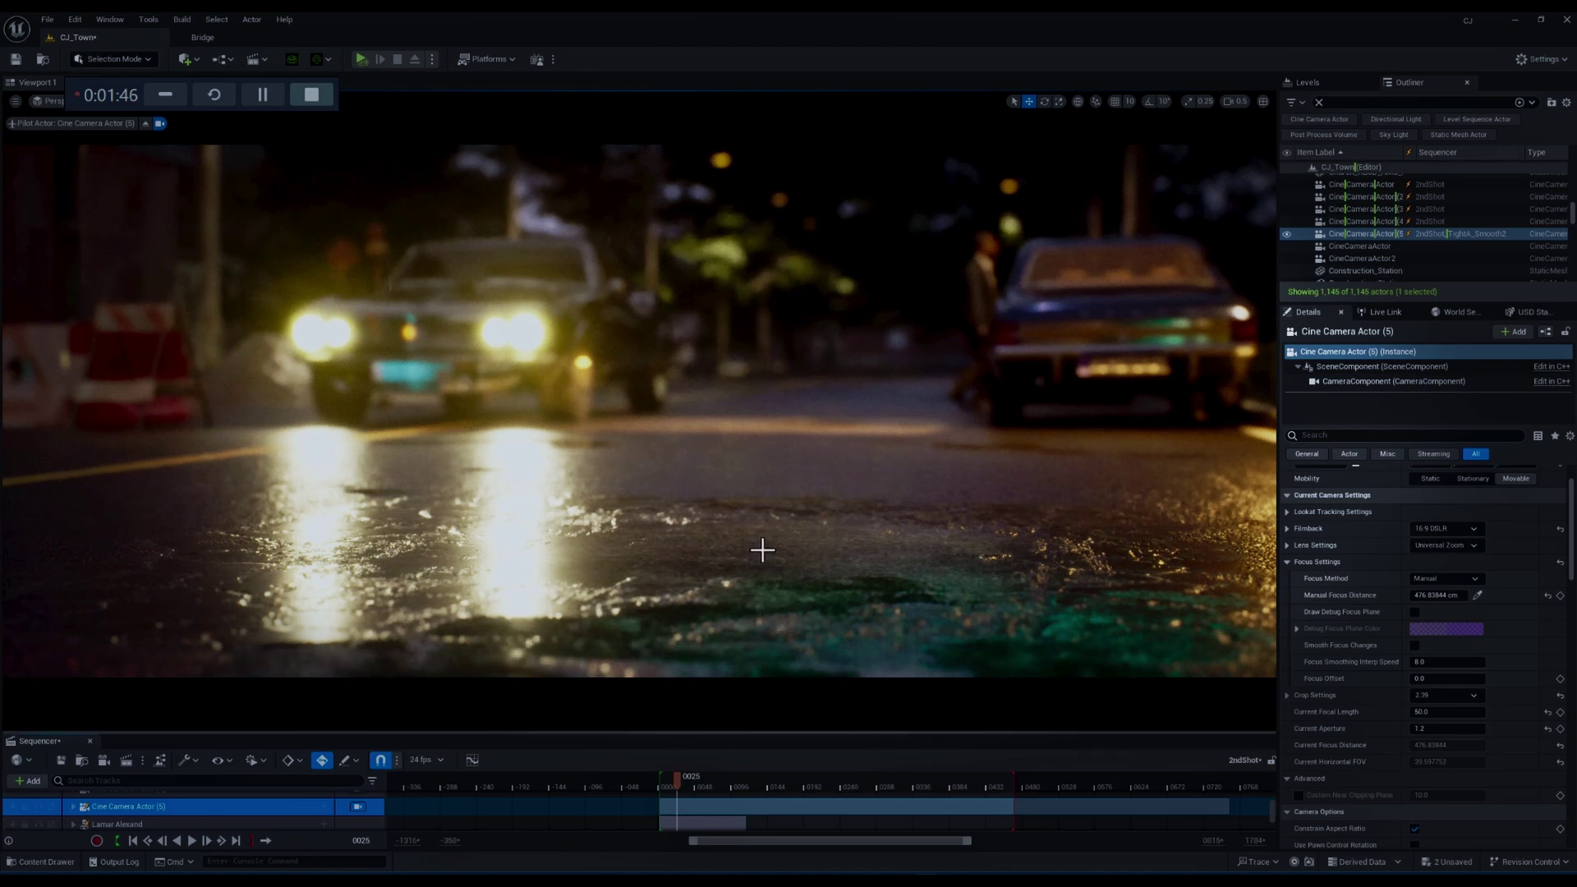
- Move the playhead to frame 21 and reframe the camera lower onto the wet road before the oncoming car
right_click_drag(762, 550, 794, 546)
scroll(762, 550, "down", 4)
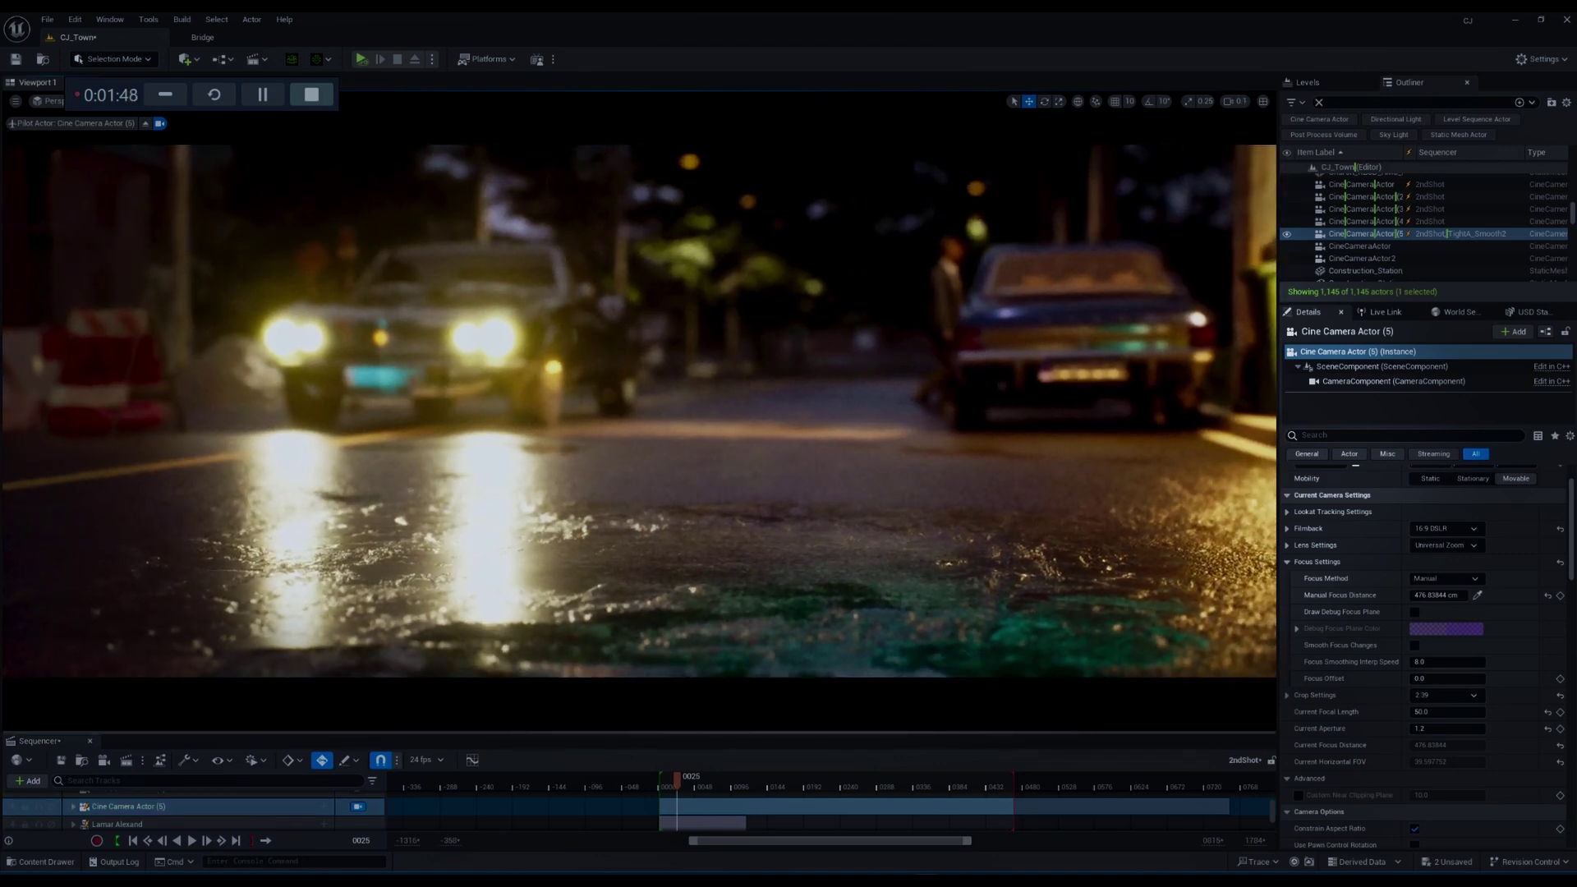
mouse_move(683, 780)
left_mouse_down()
mouse_move(701, 785)
mouse_move(659, 781)
mouse_move(681, 783)
left_mouse_up()
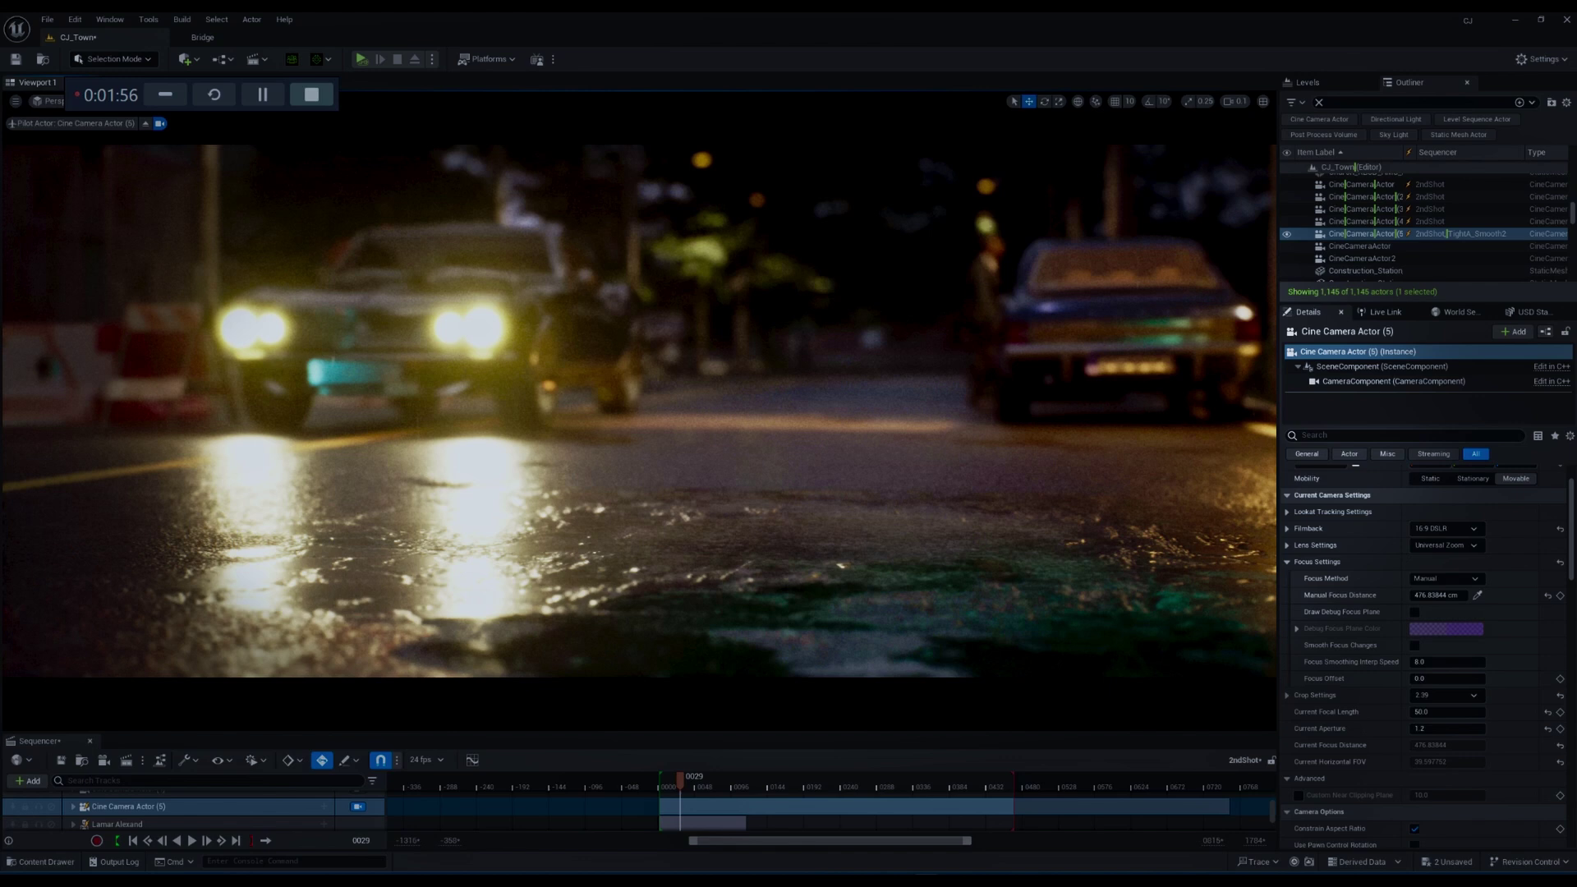
left_click(673, 780)
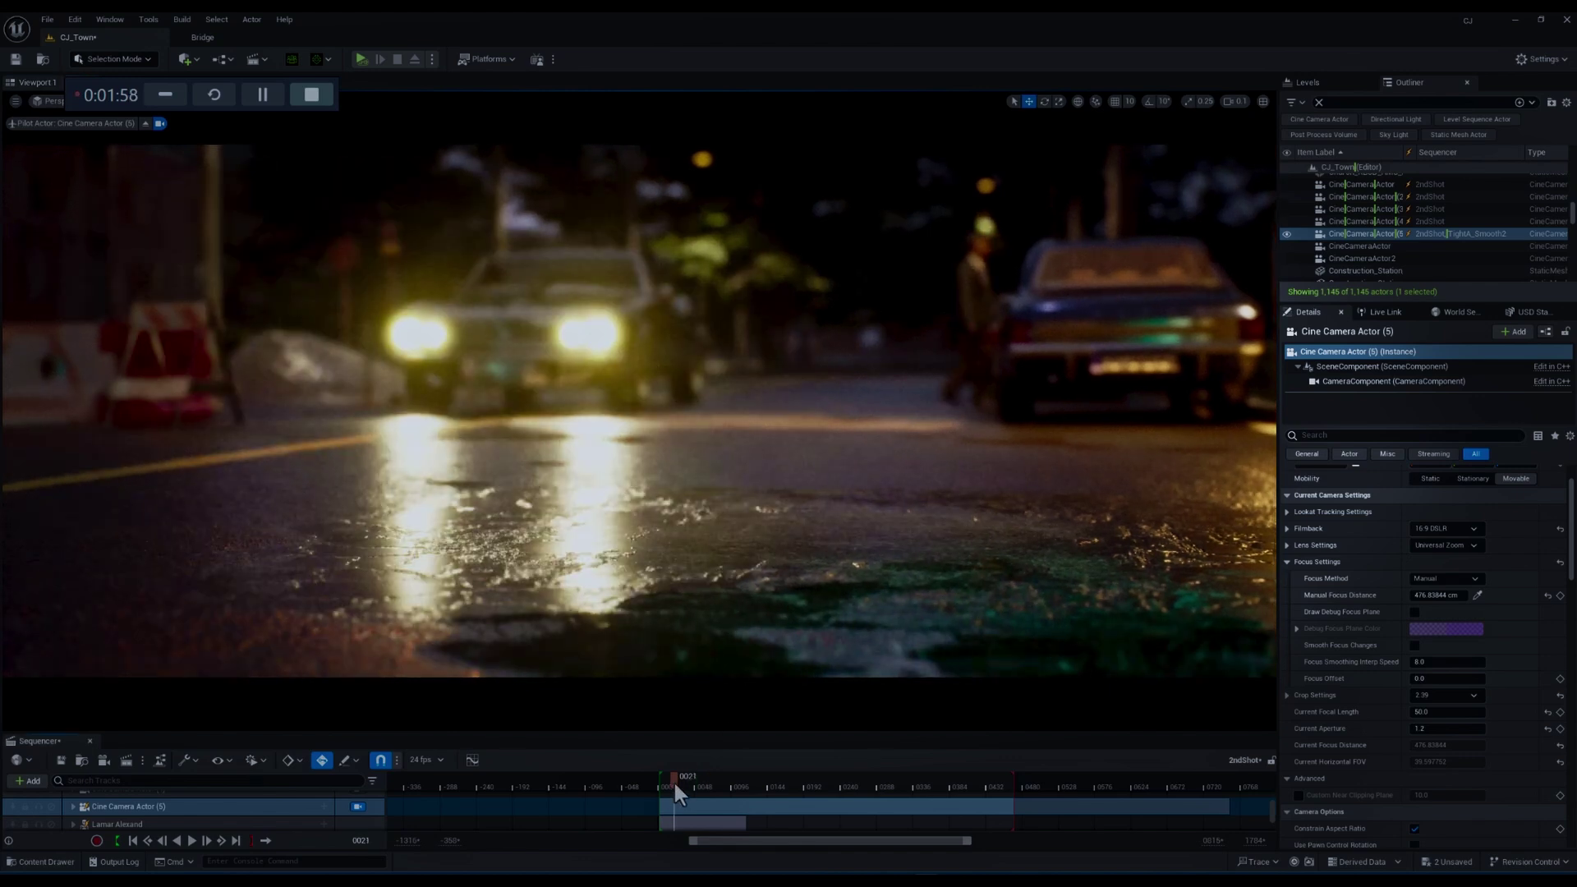
right_click_drag(659, 520, 670, 643)
right_click_drag(670, 508, 670, 508)
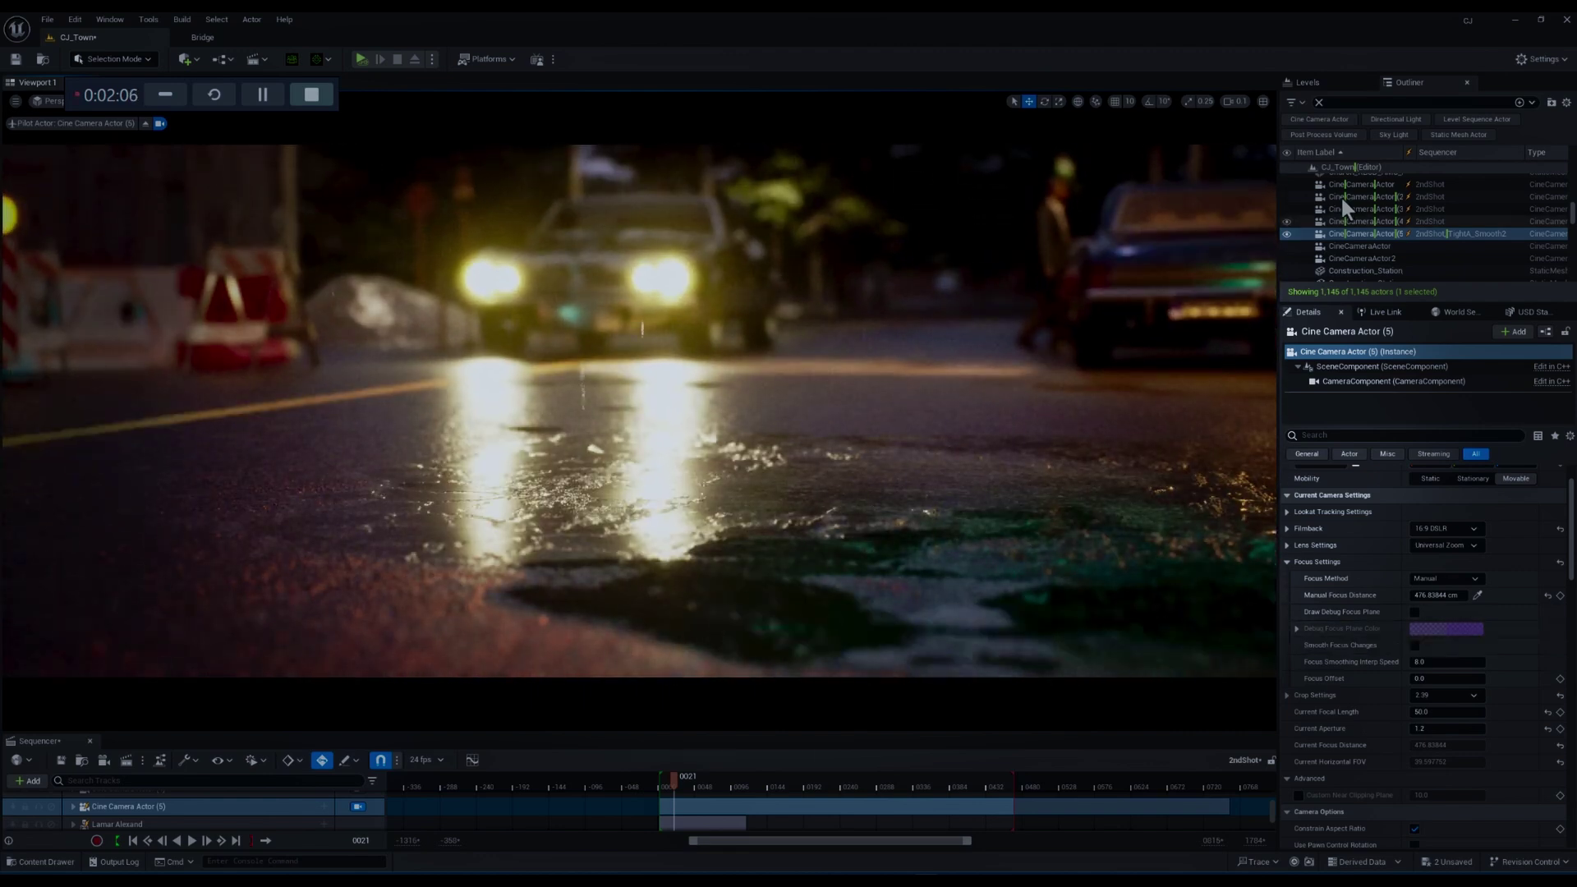
- Raise the Ultra_Dynamic_Weather actor's Rain Particle Spawn Count moderately above 20000 and preview the rain at frame 32
left_click(1319, 102)
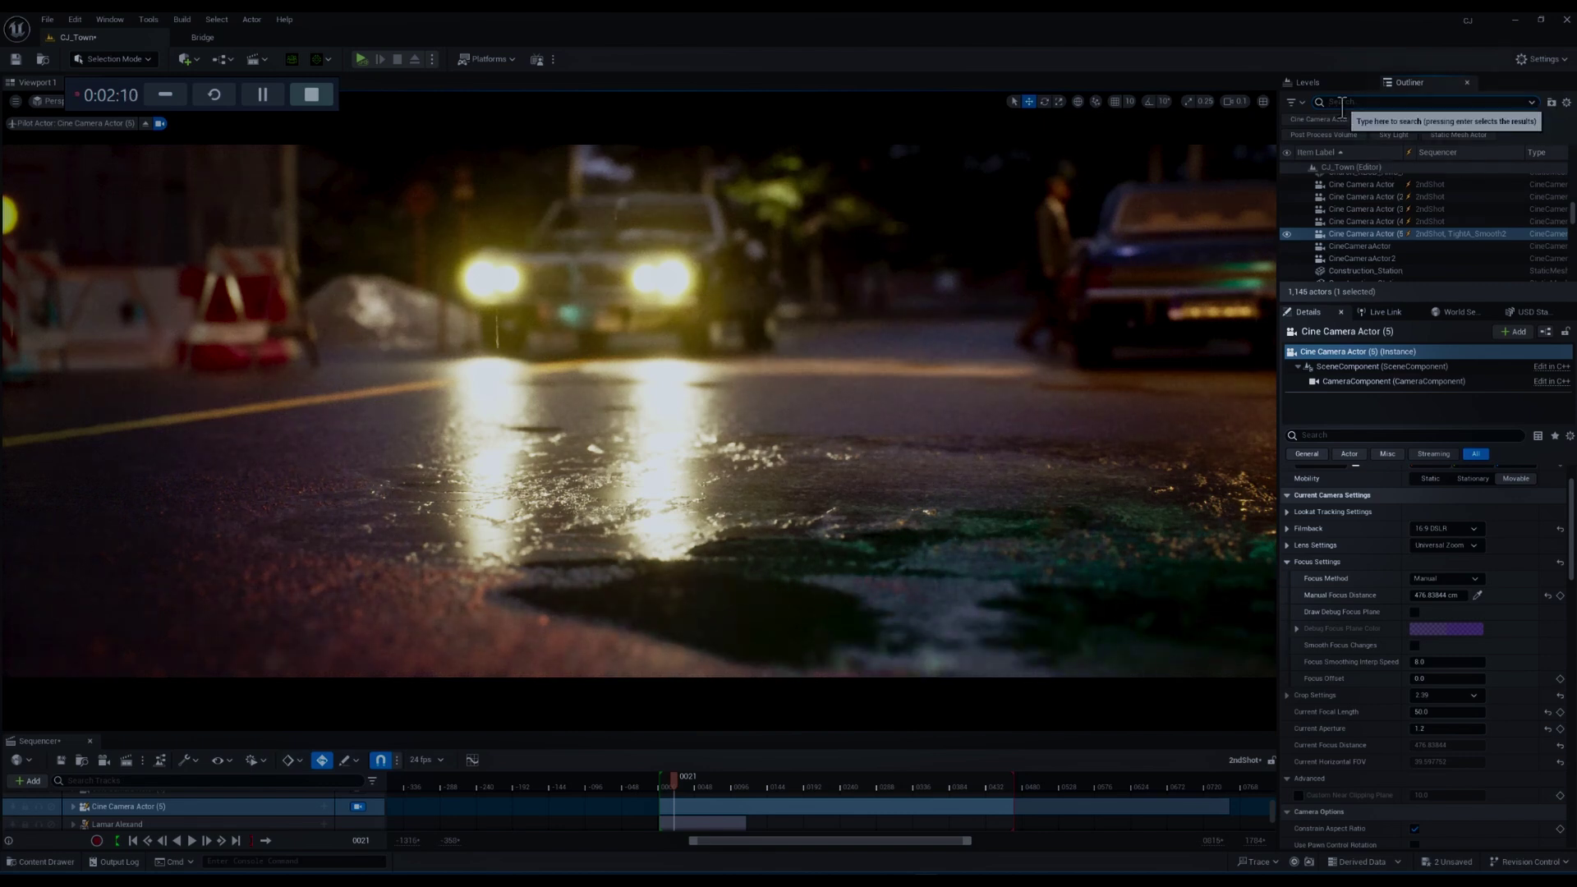
type("ultra")
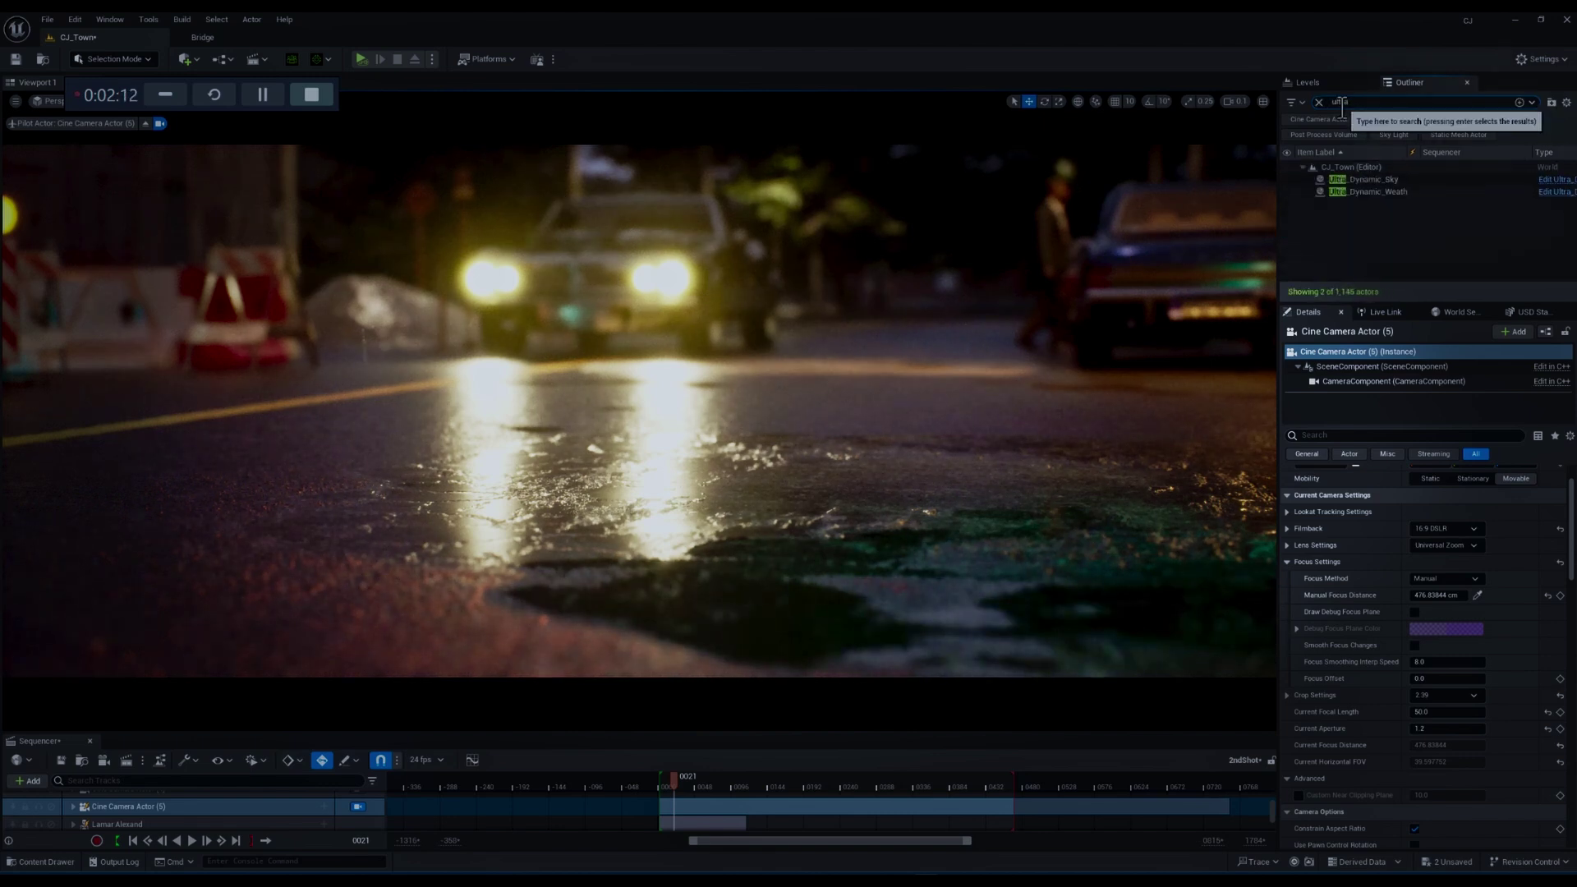
left_click(1403, 190)
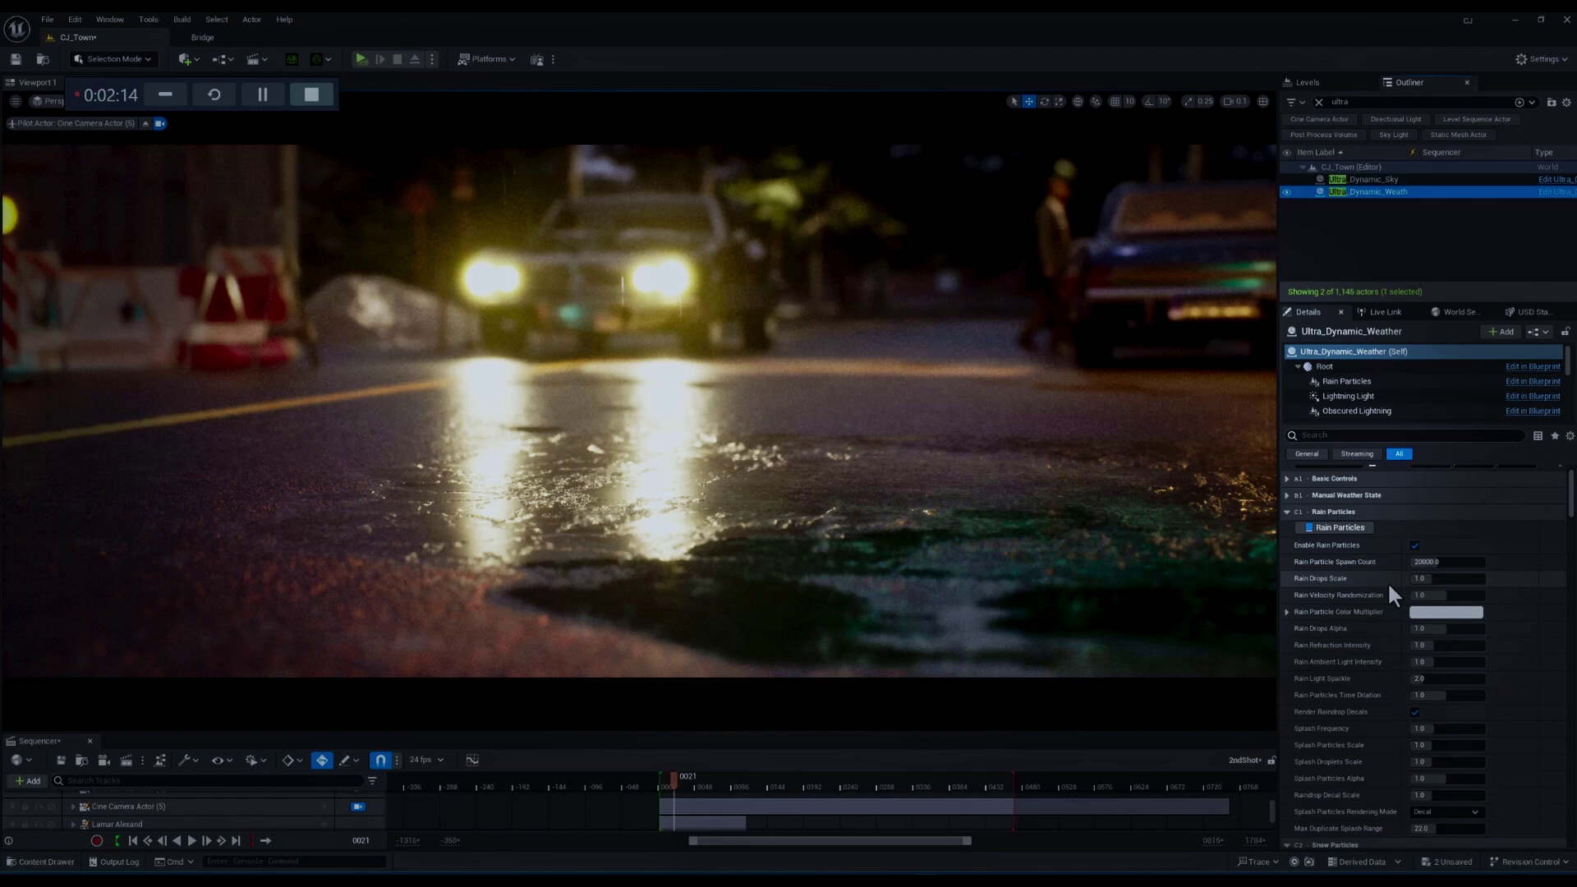
right_click_drag(1363, 552, 1363, 556)
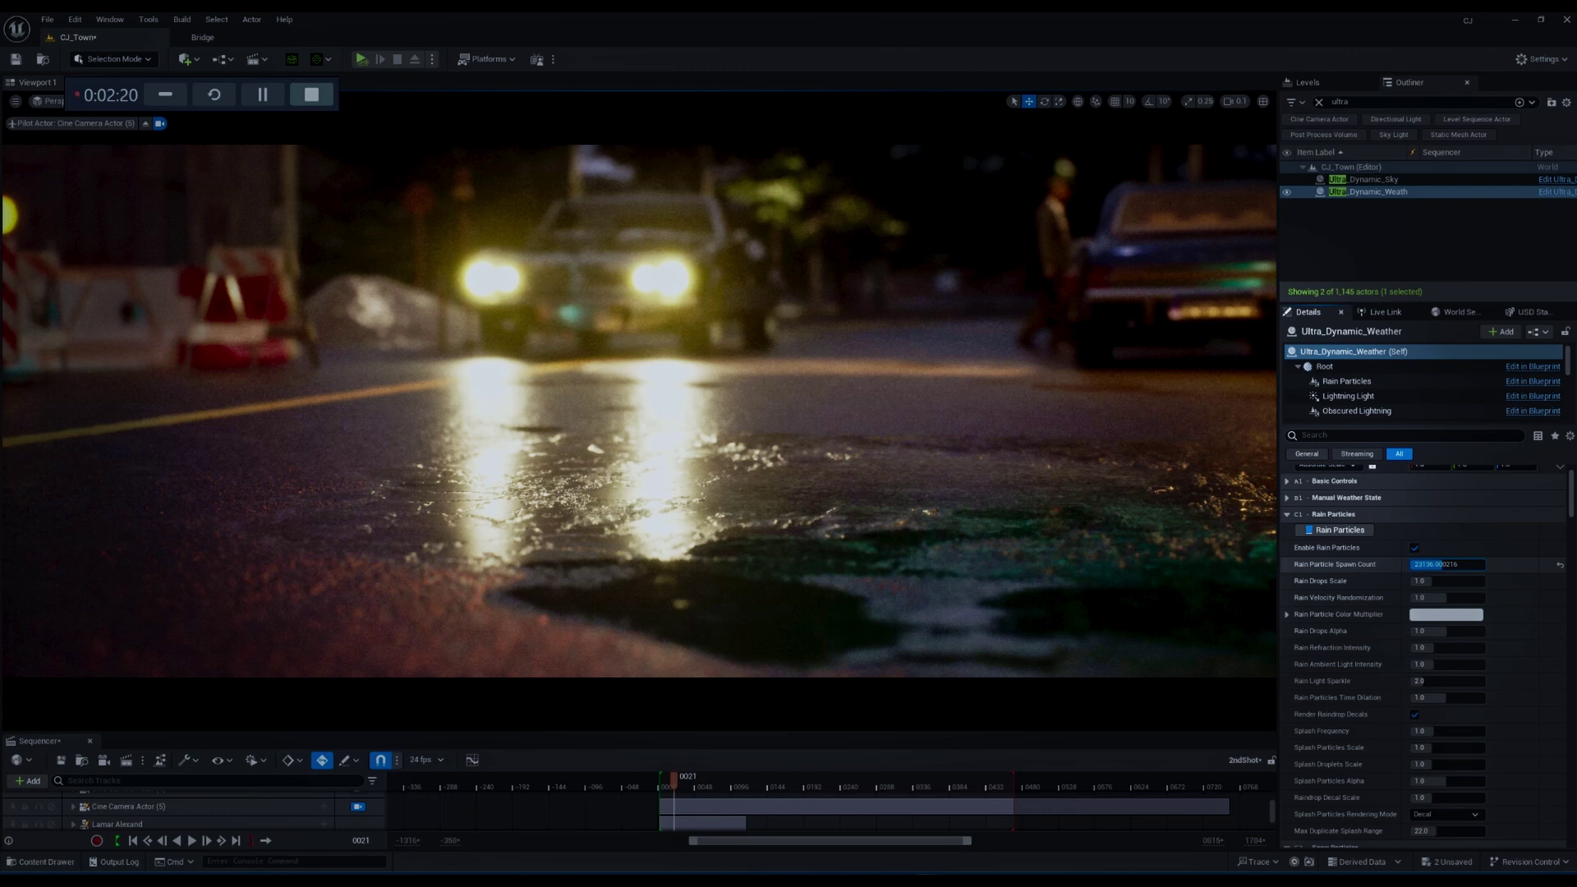
left_click_drag(1448, 565, 1431, 564)
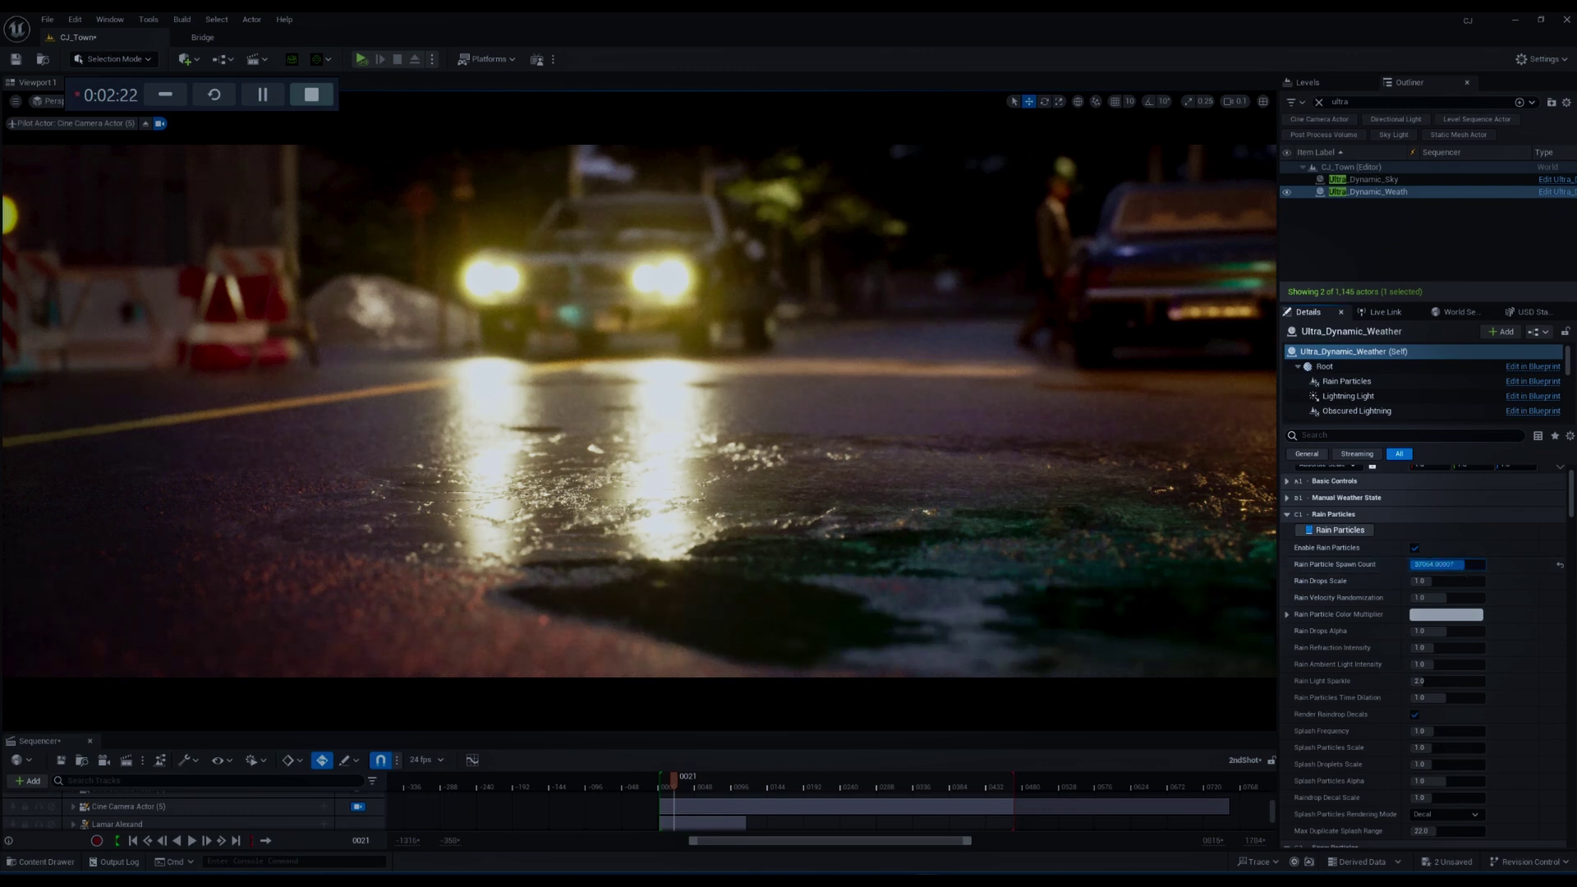
right_click_drag(1016, 489, 984, 435)
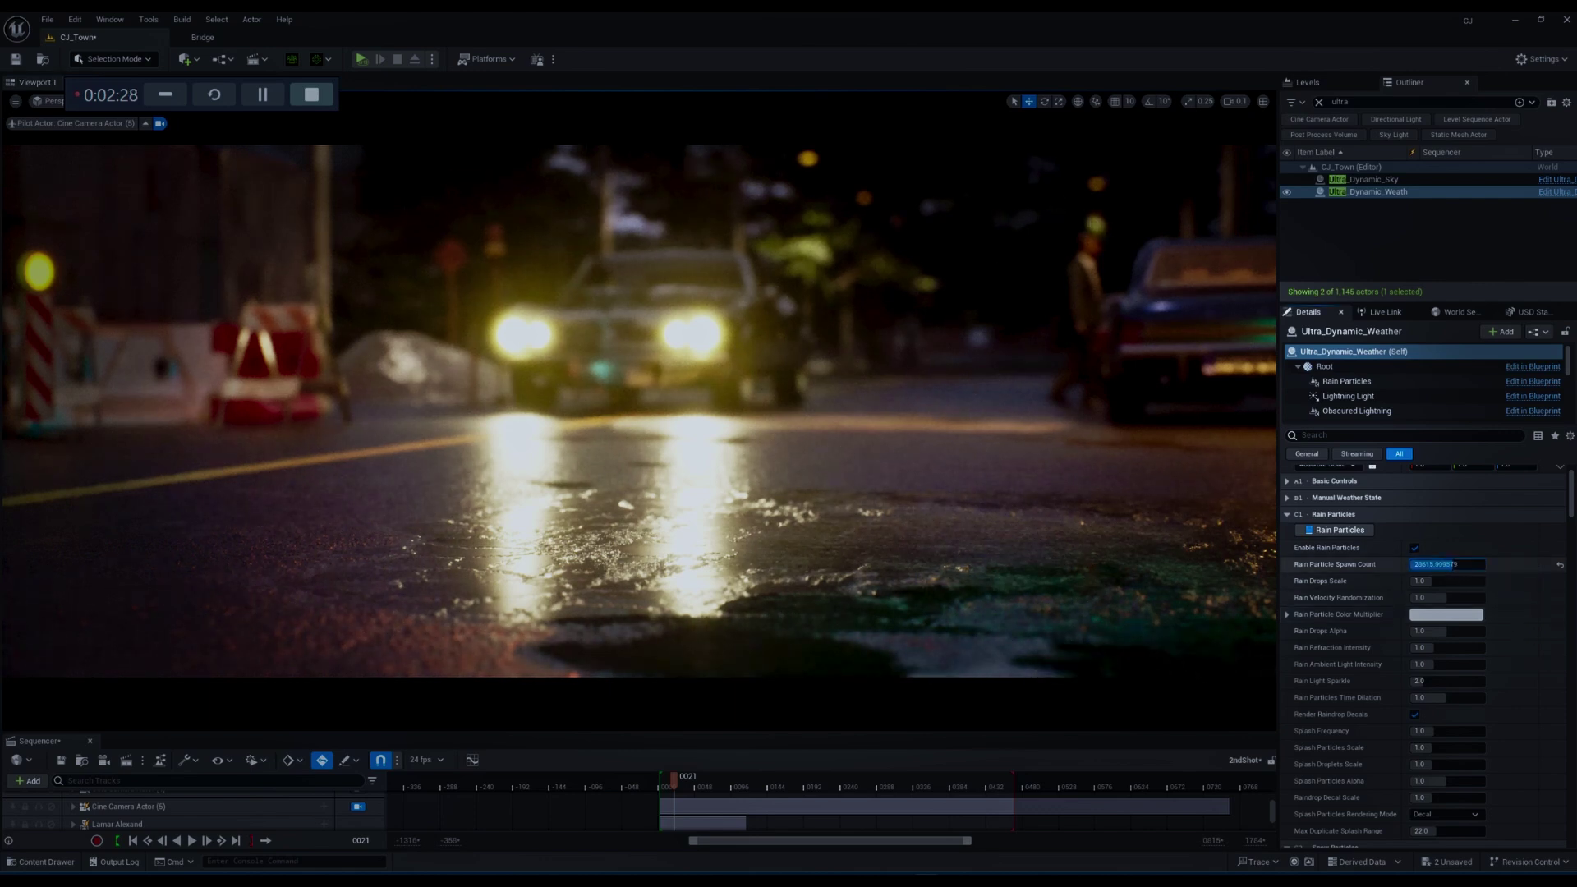
left_click_drag(1431, 565, 1431, 565)
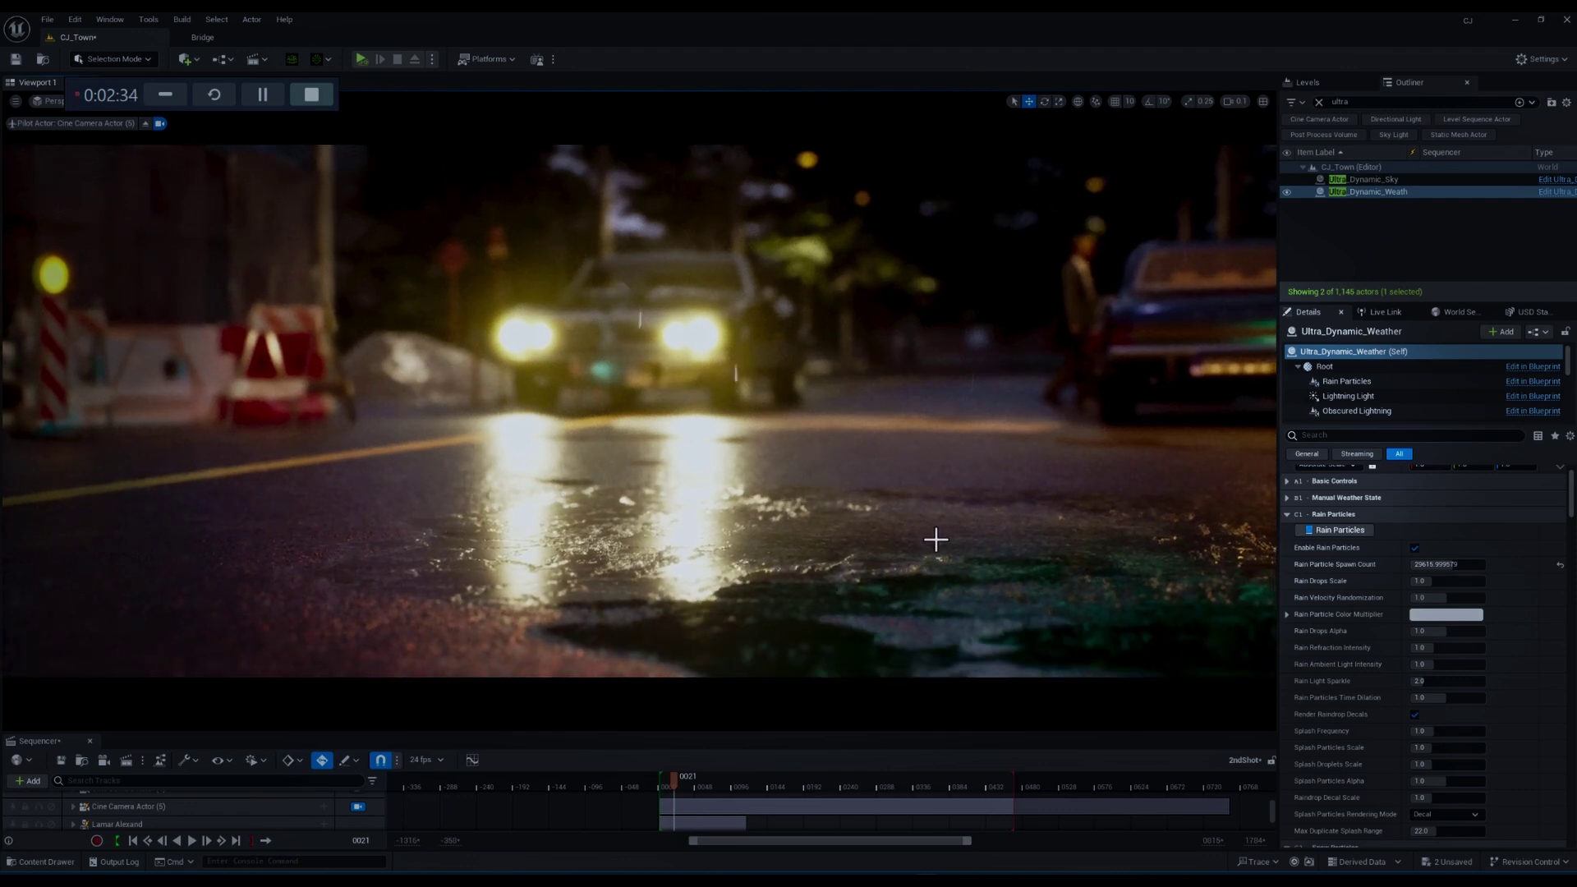
left_click_drag(672, 777, 683, 779)
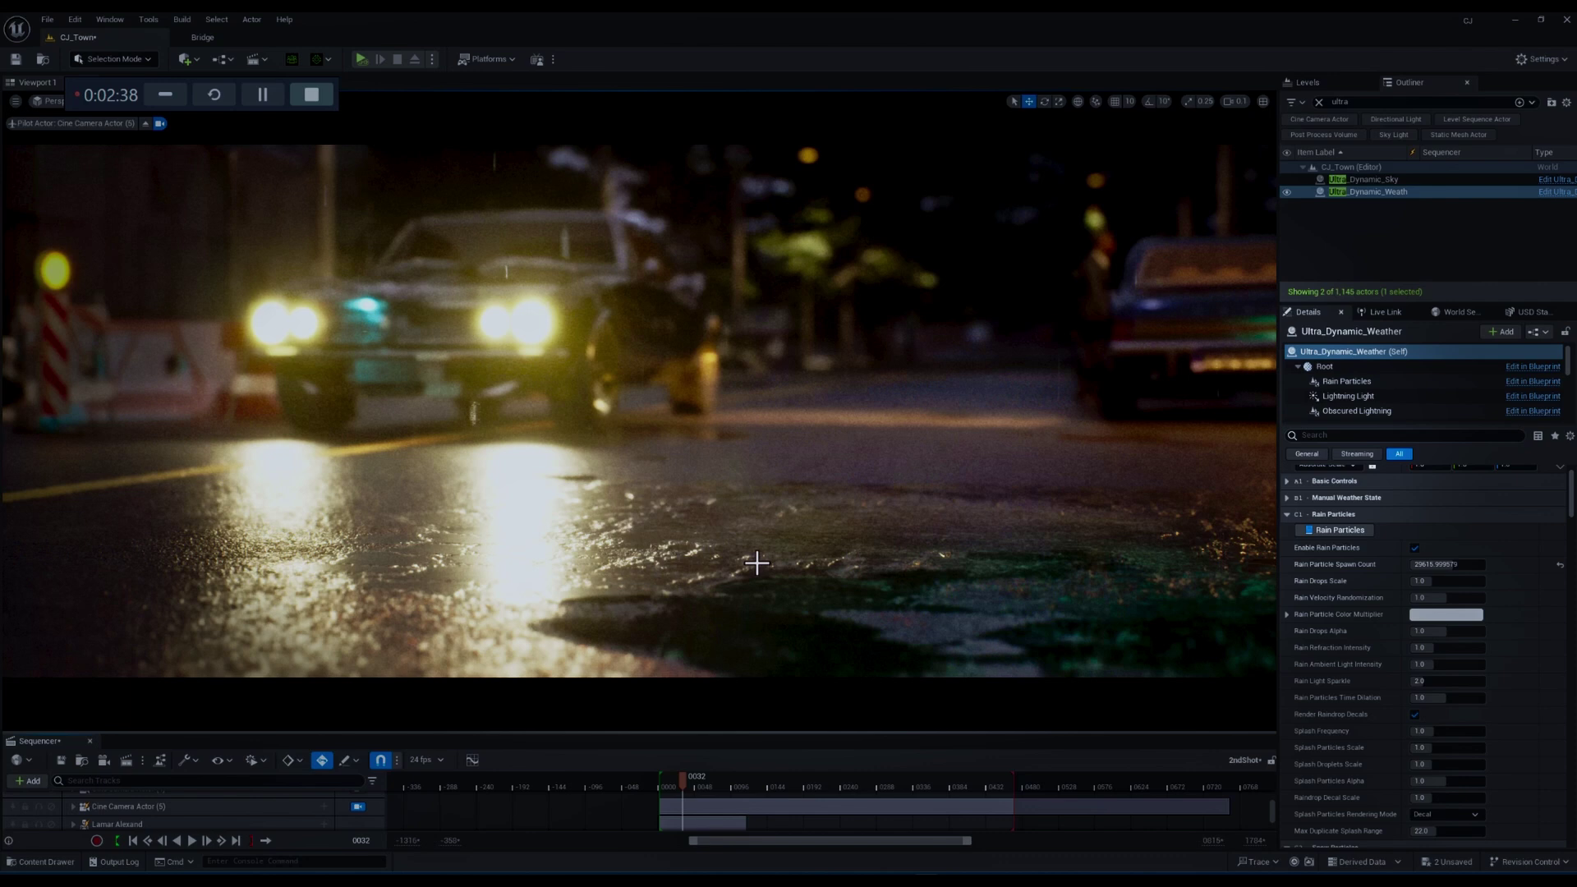
- Reframe the camera around the oncoming car, setting Rain Drops Scale to about 0.75 and Rain Velocity Randomization to about 1.5
right_click_drag(493, 361, 757, 561)
middle_click_drag(758, 561, 790, 577)
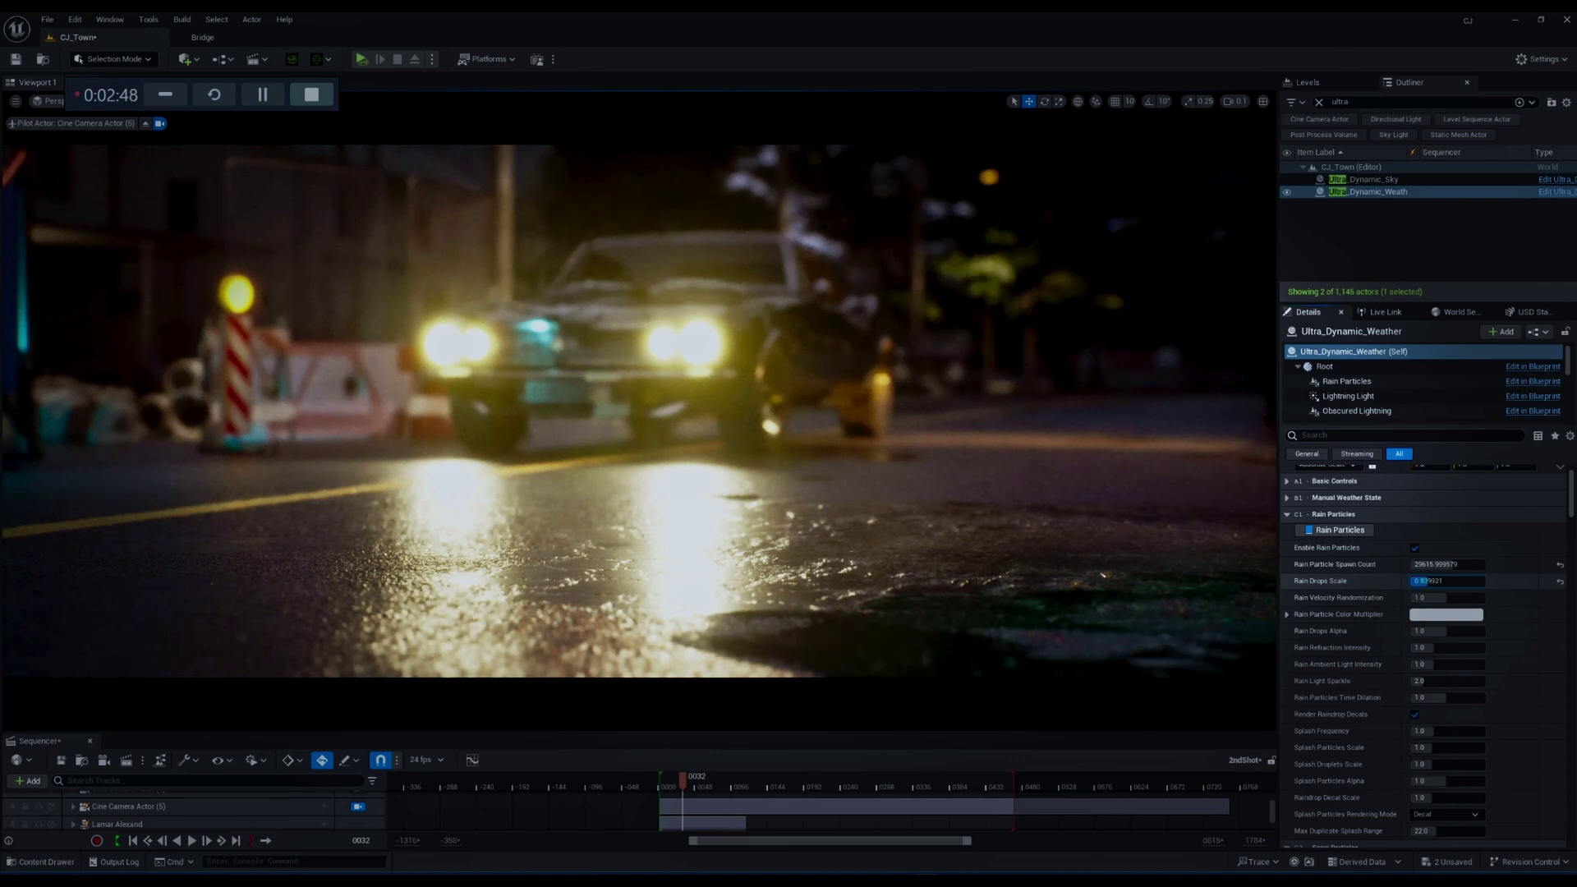
left_click_drag(1428, 581, 1421, 580)
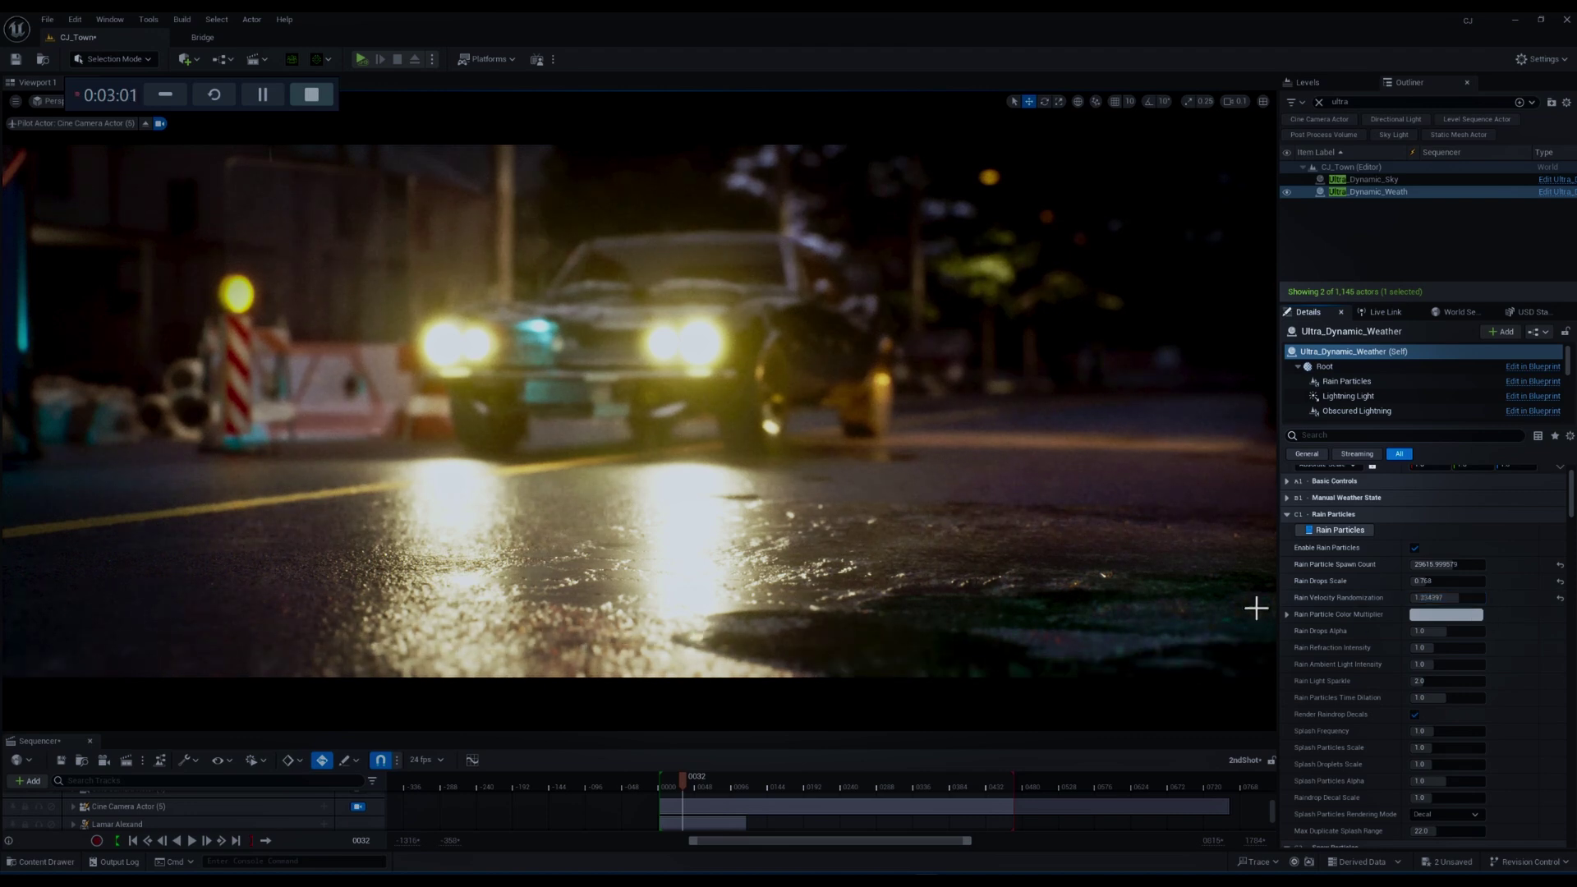
left_click(1434, 595)
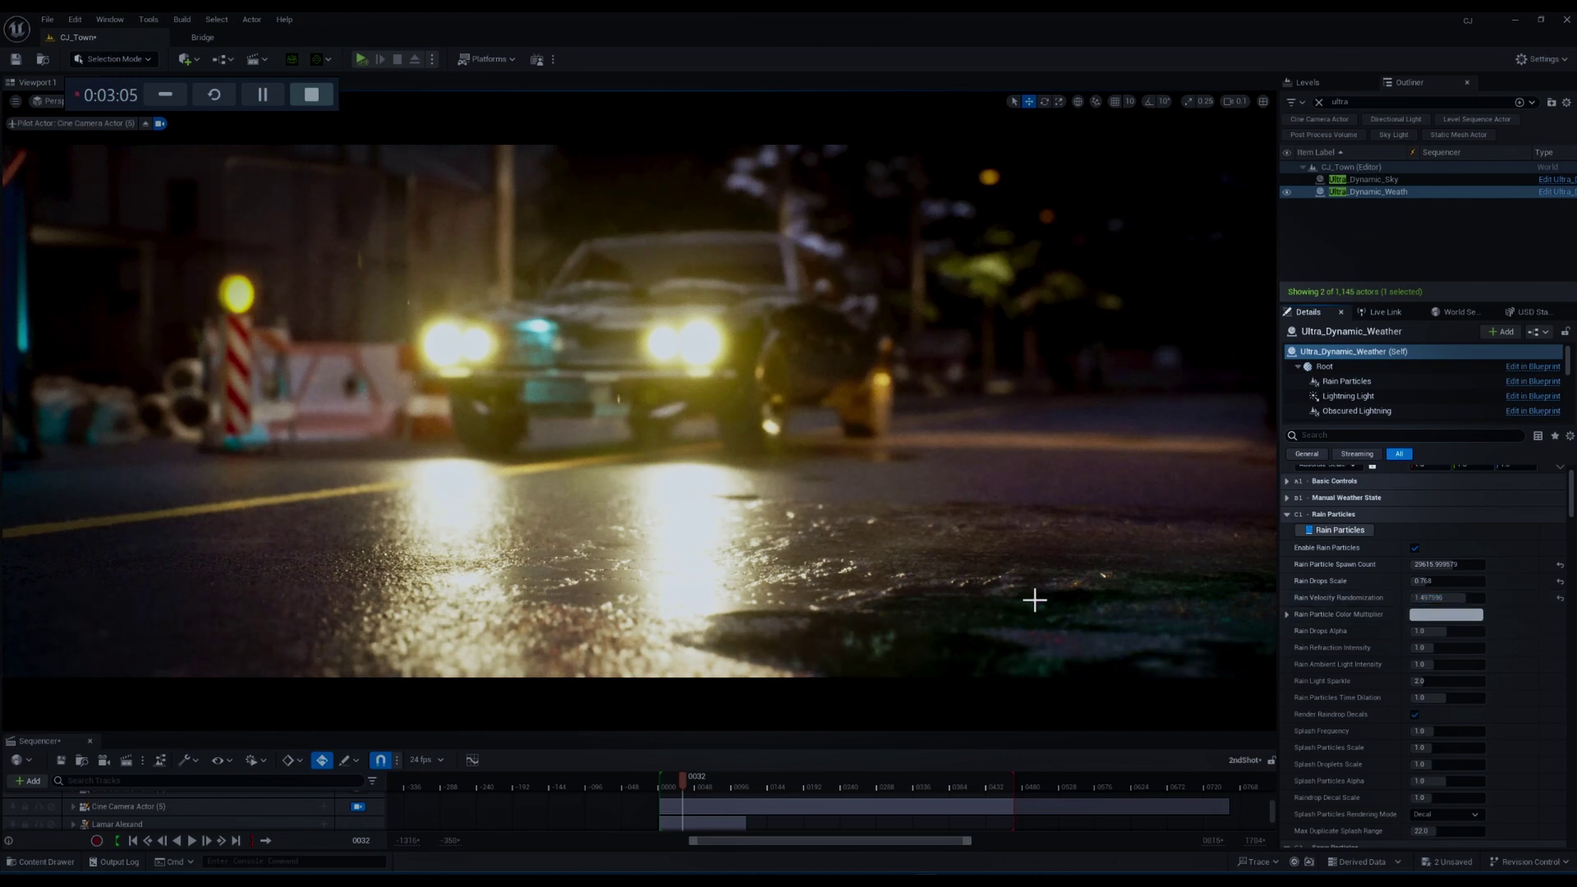
middle_click_drag(1035, 600, 1017, 611)
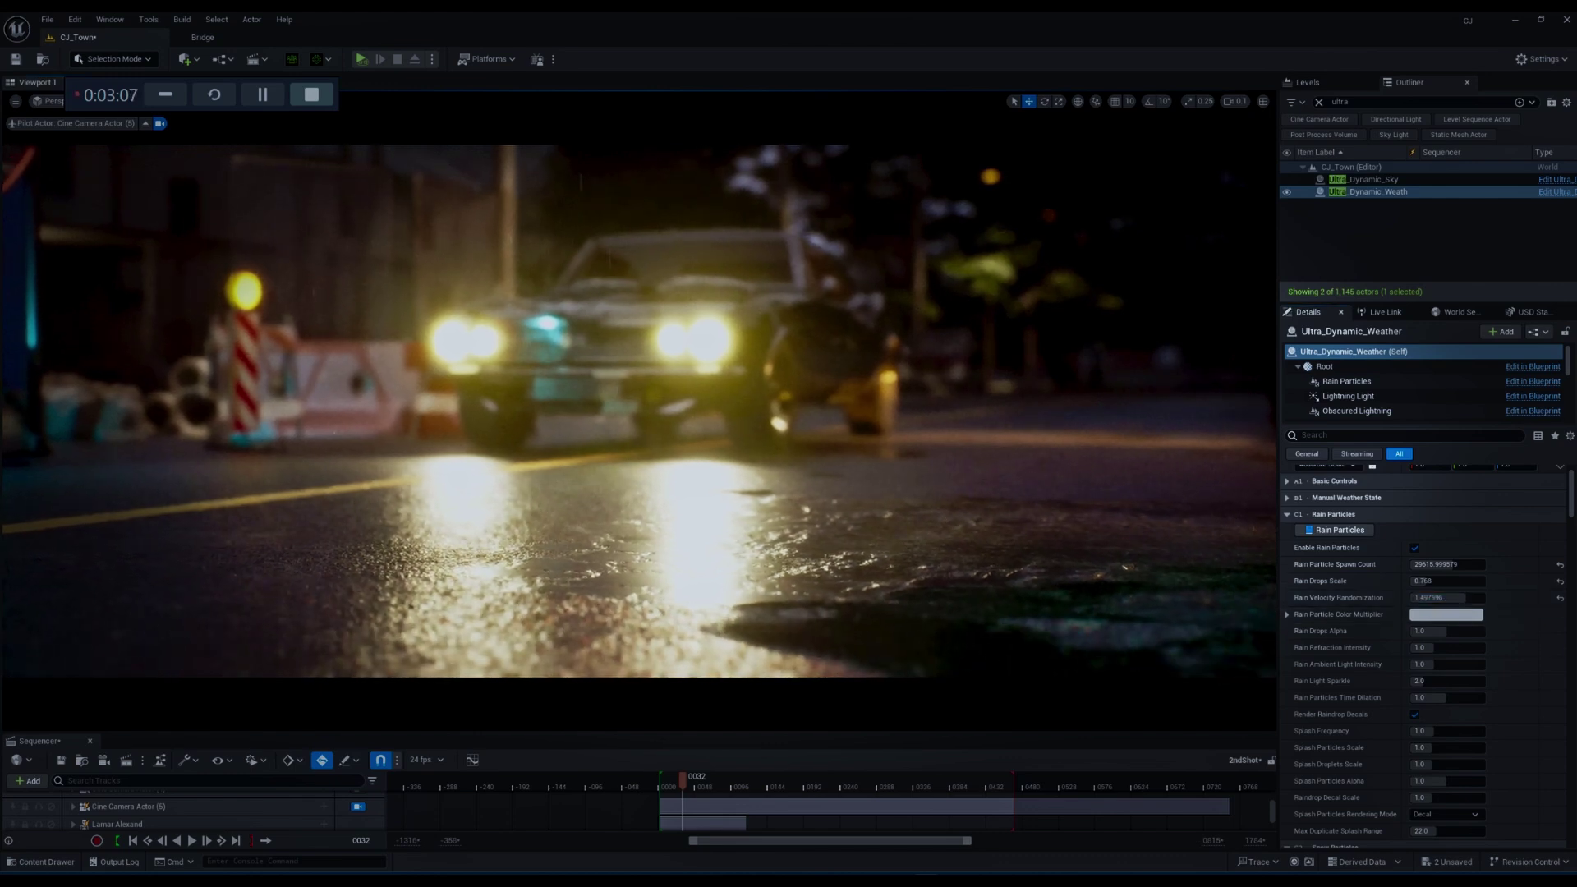
left_click_drag(1017, 611, 1068, 607)
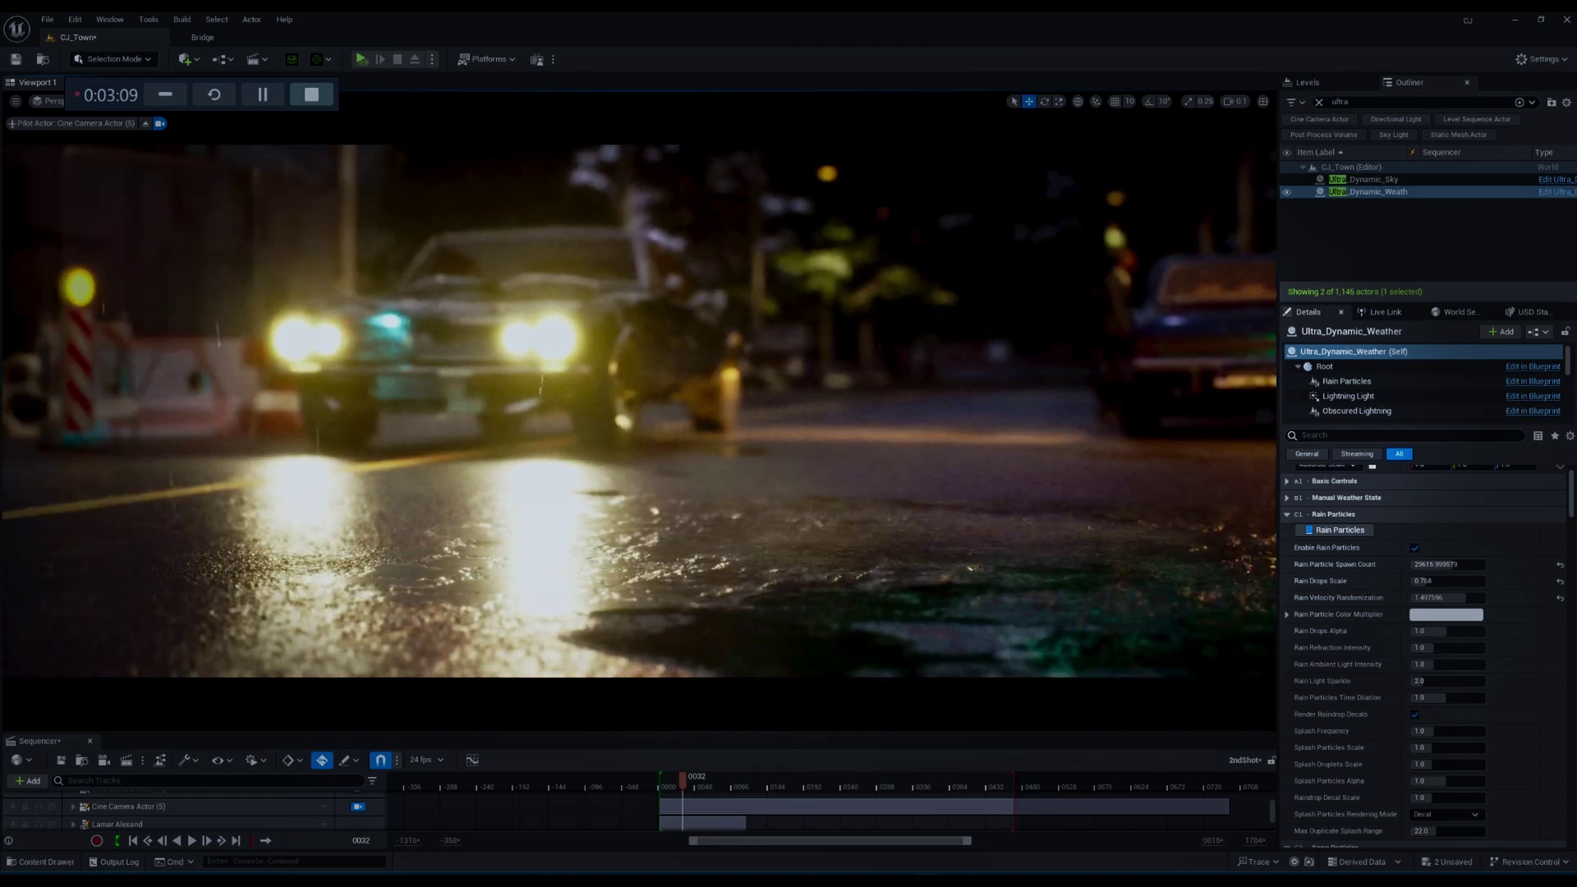
right_click_drag(1036, 573, 1042, 580)
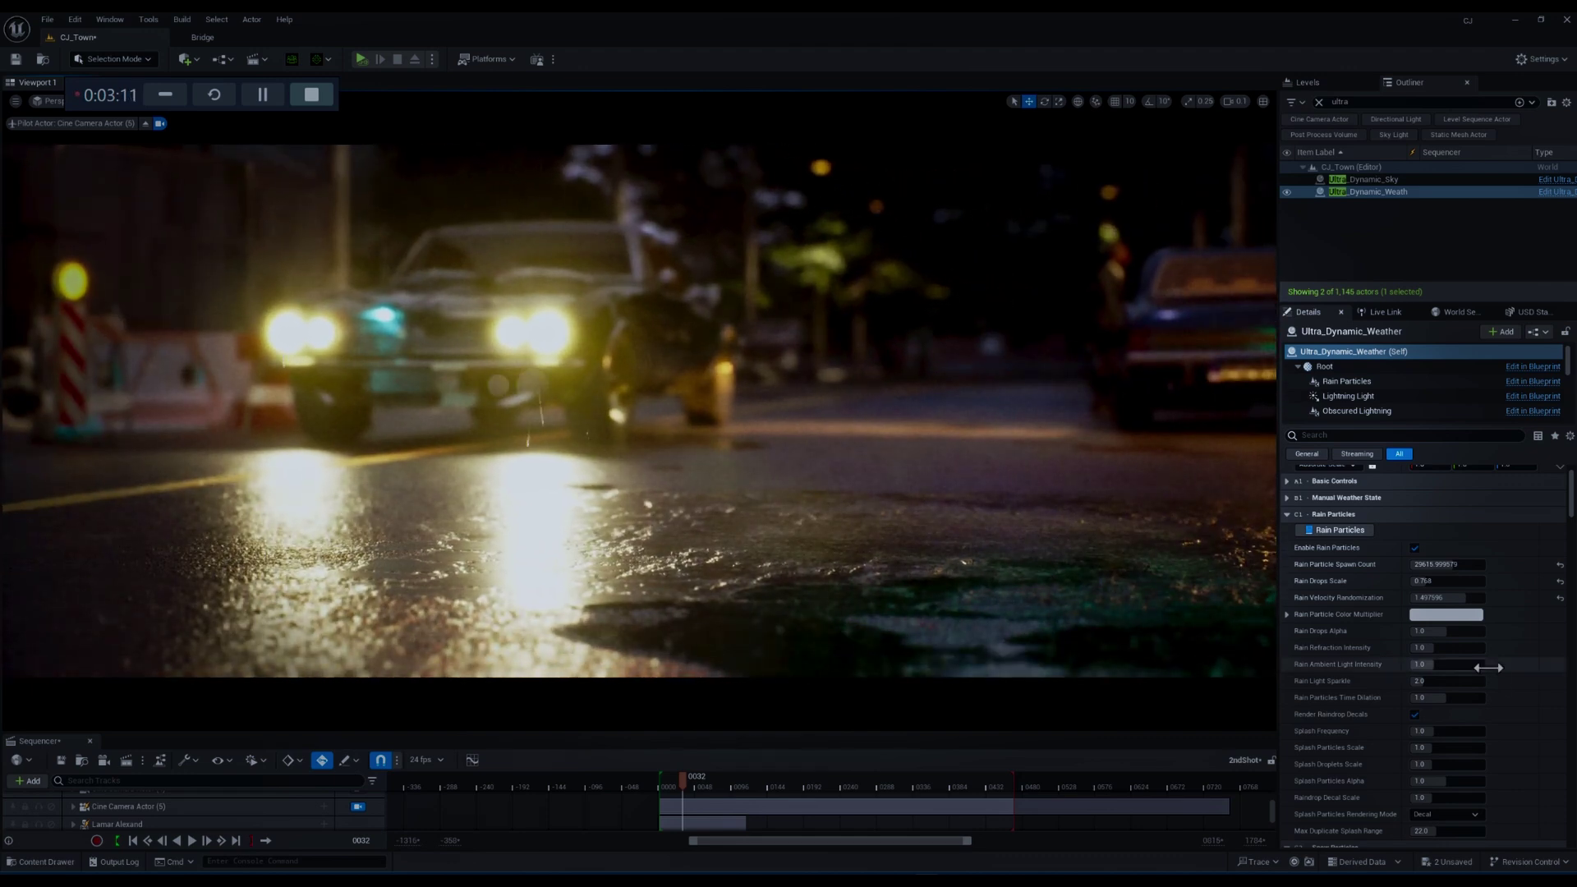
- Tint the Rain Particle Color Multiplier a warm yellow with a hue of about 39 and a saturation of about 0.8
left_click(1461, 615)
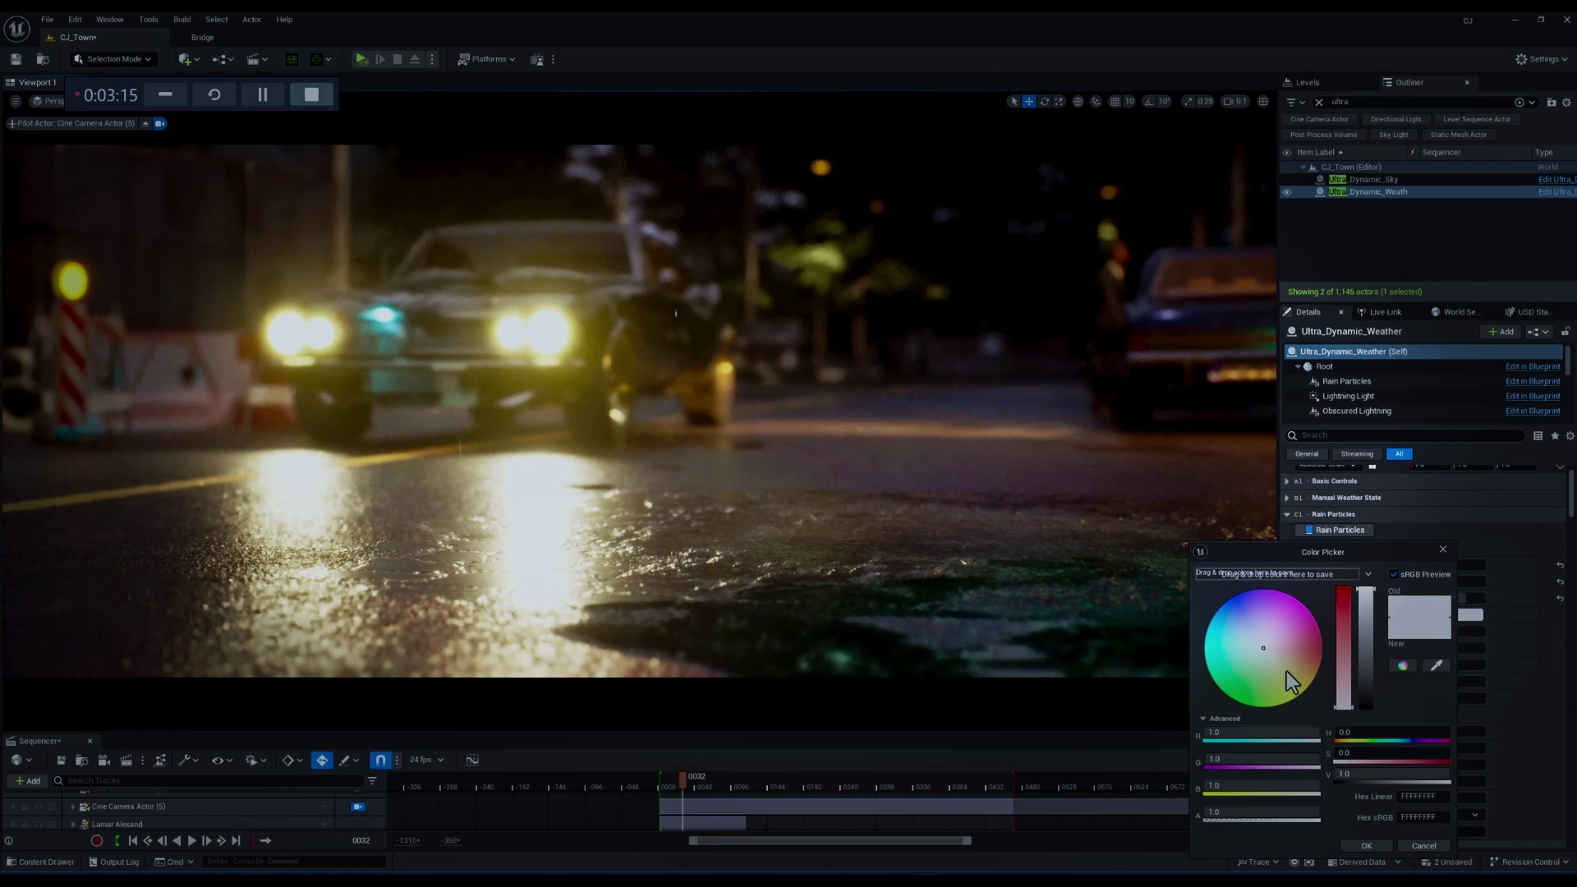
left_click_drag(1286, 672, 1293, 684)
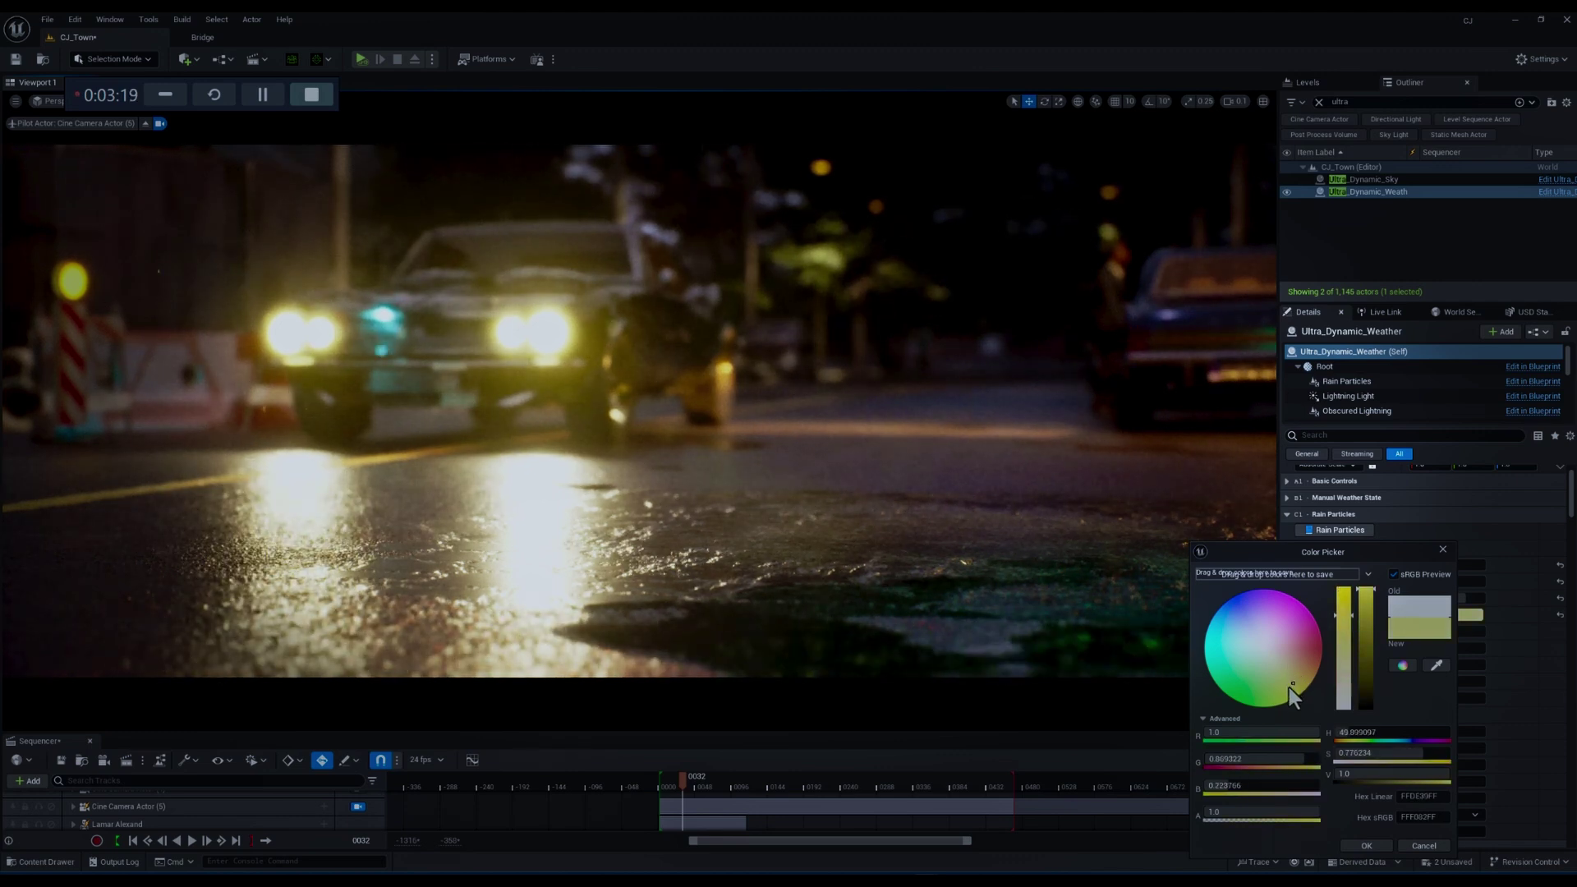
left_click_drag(1295, 682, 1297, 675)
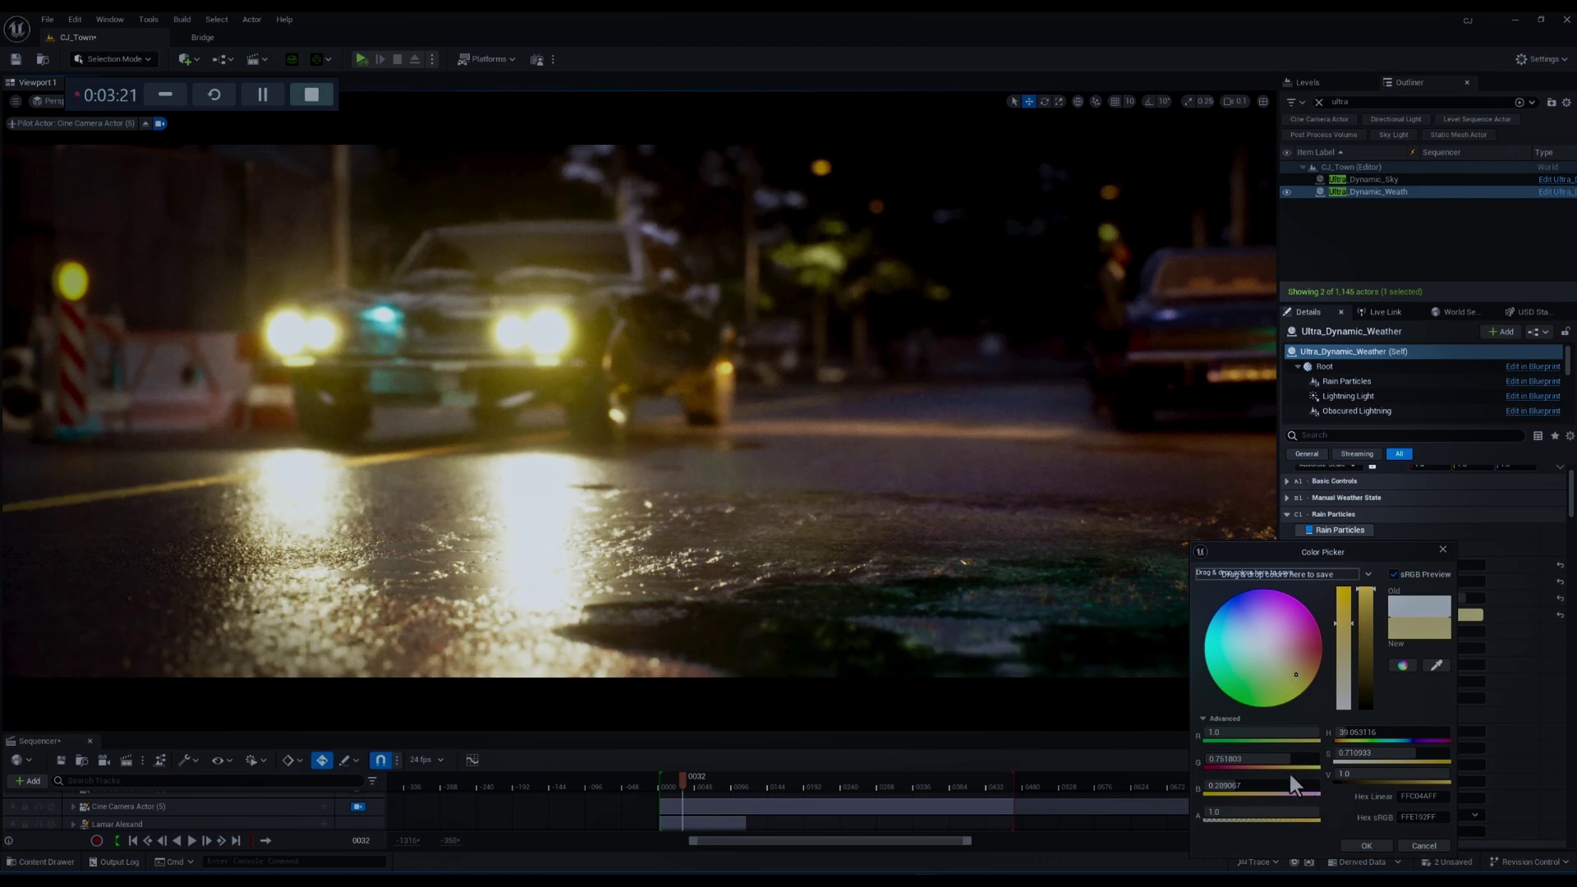
left_click(1339, 611)
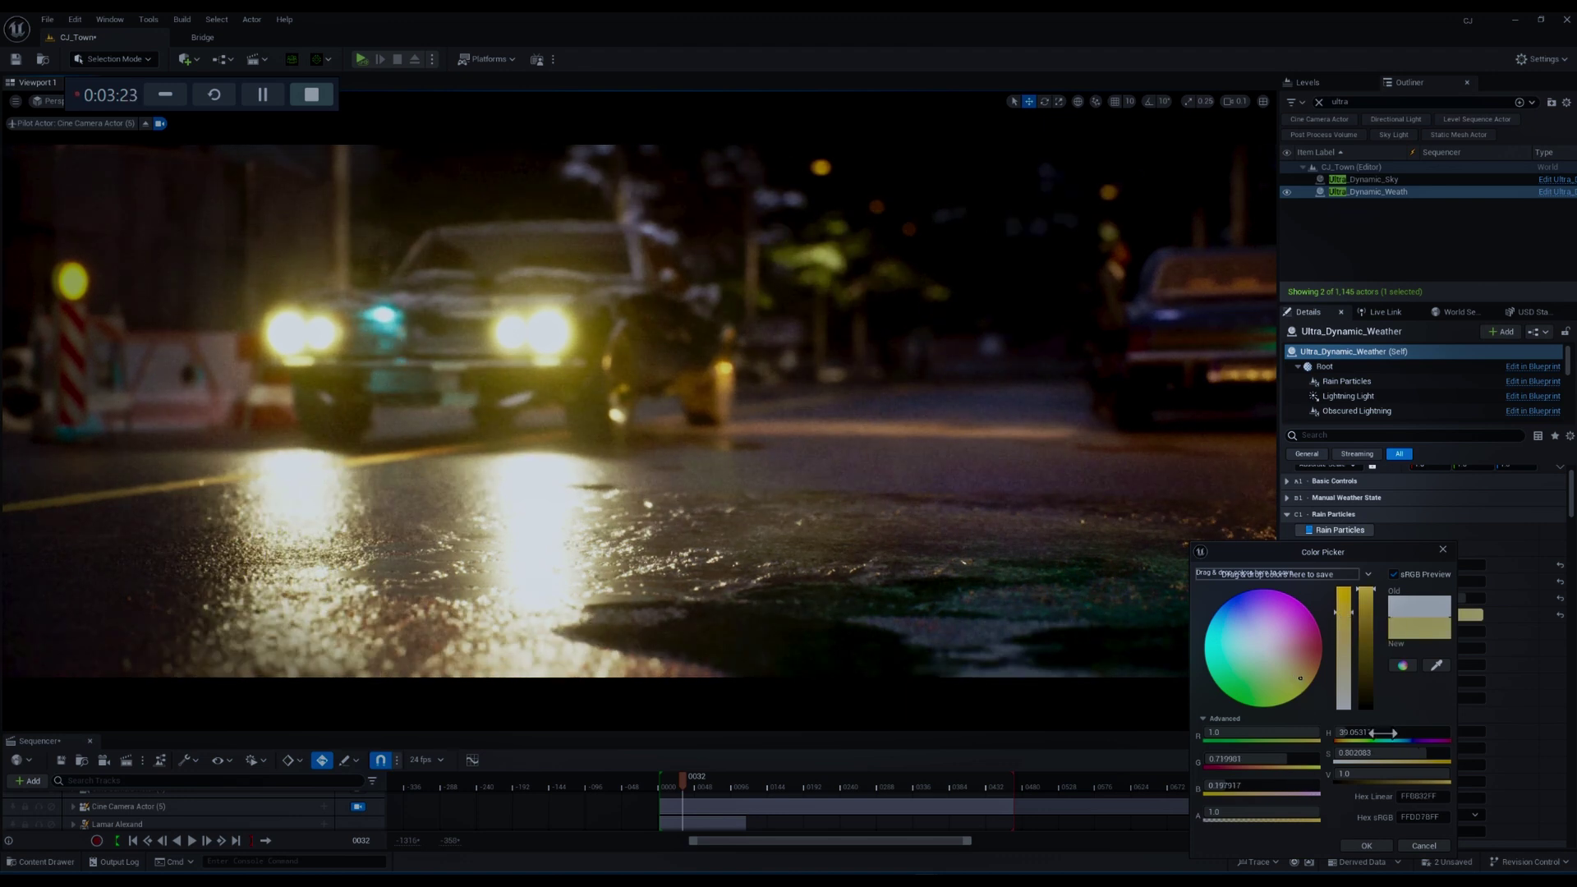
left_click(1367, 845)
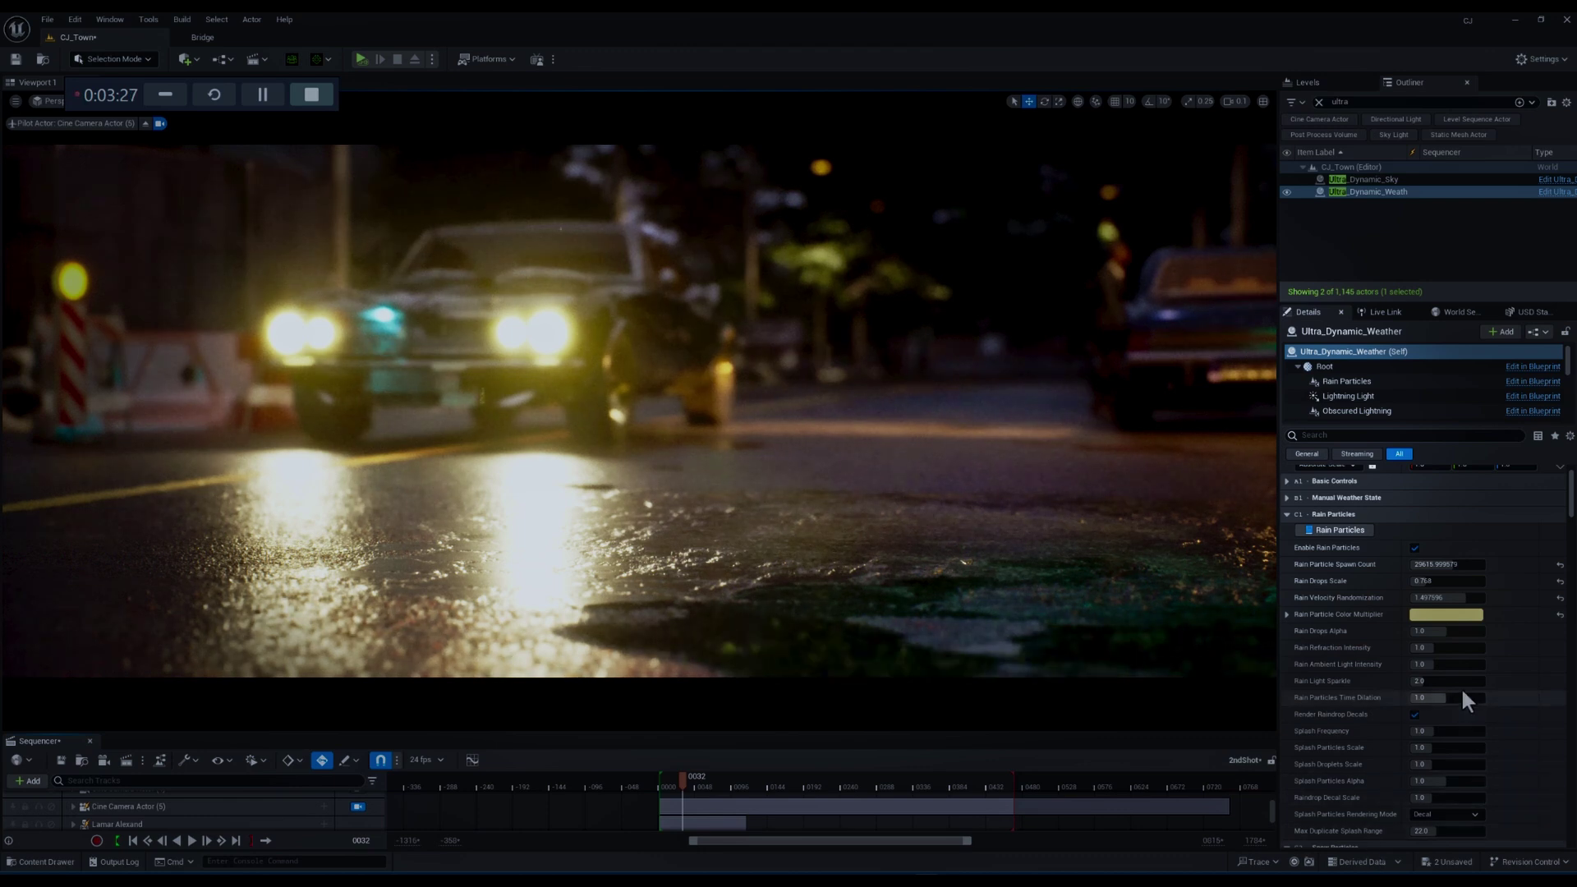
- Raise Rain Drops Alpha to about 1.5, Refraction Intensity to about 1.43 and Ambient Light Intensity to about 1.22, previewing at frame 0
left_click_drag(1454, 633, 1482, 634)
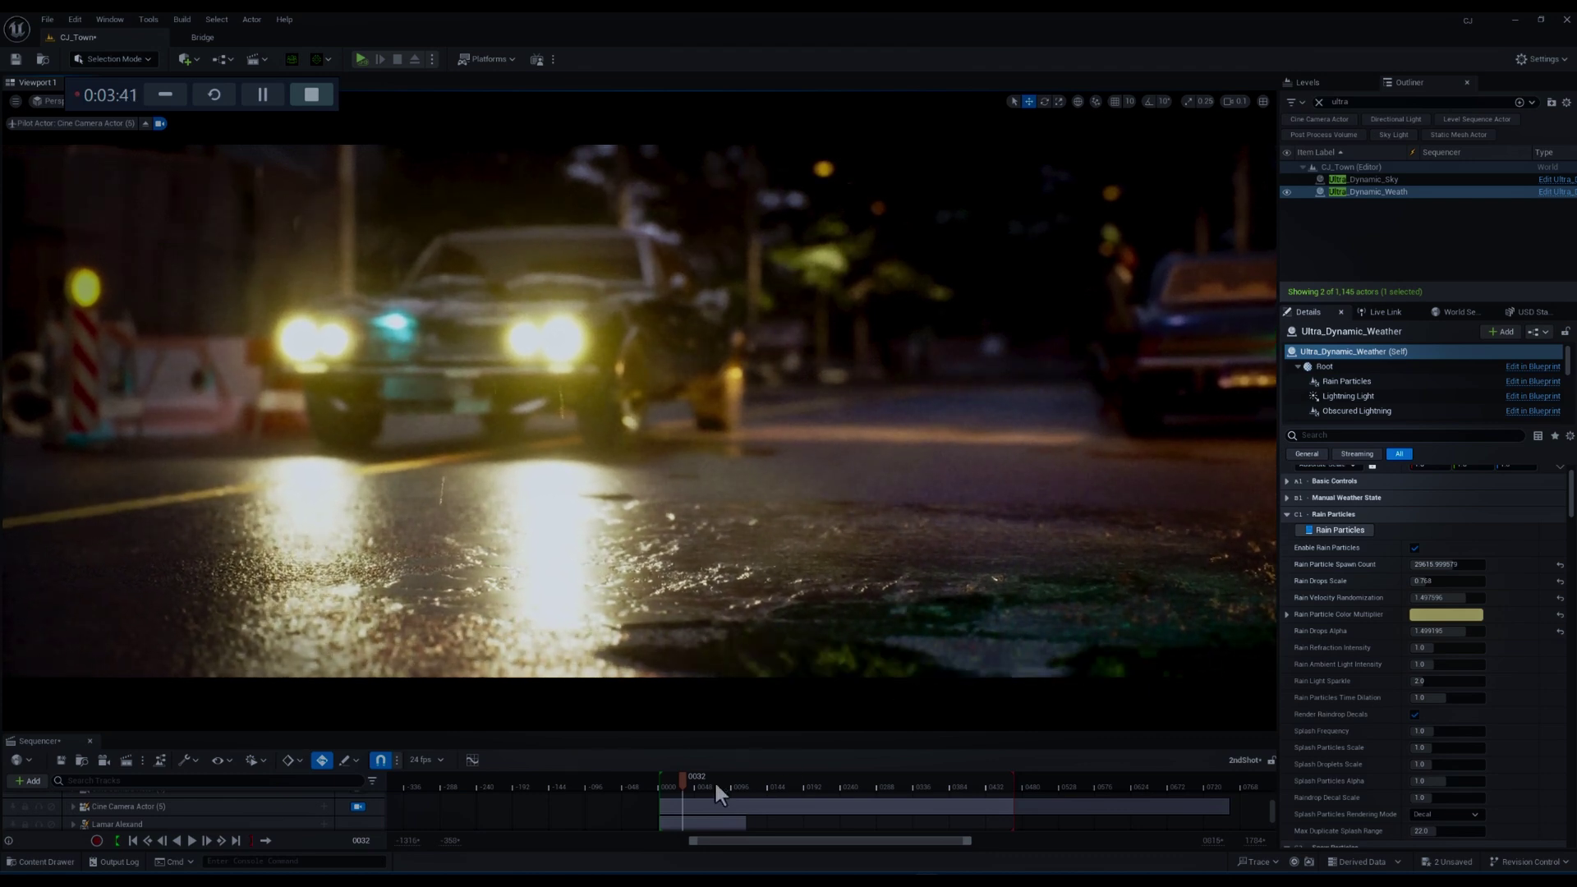
left_click_drag(713, 780, 677, 776)
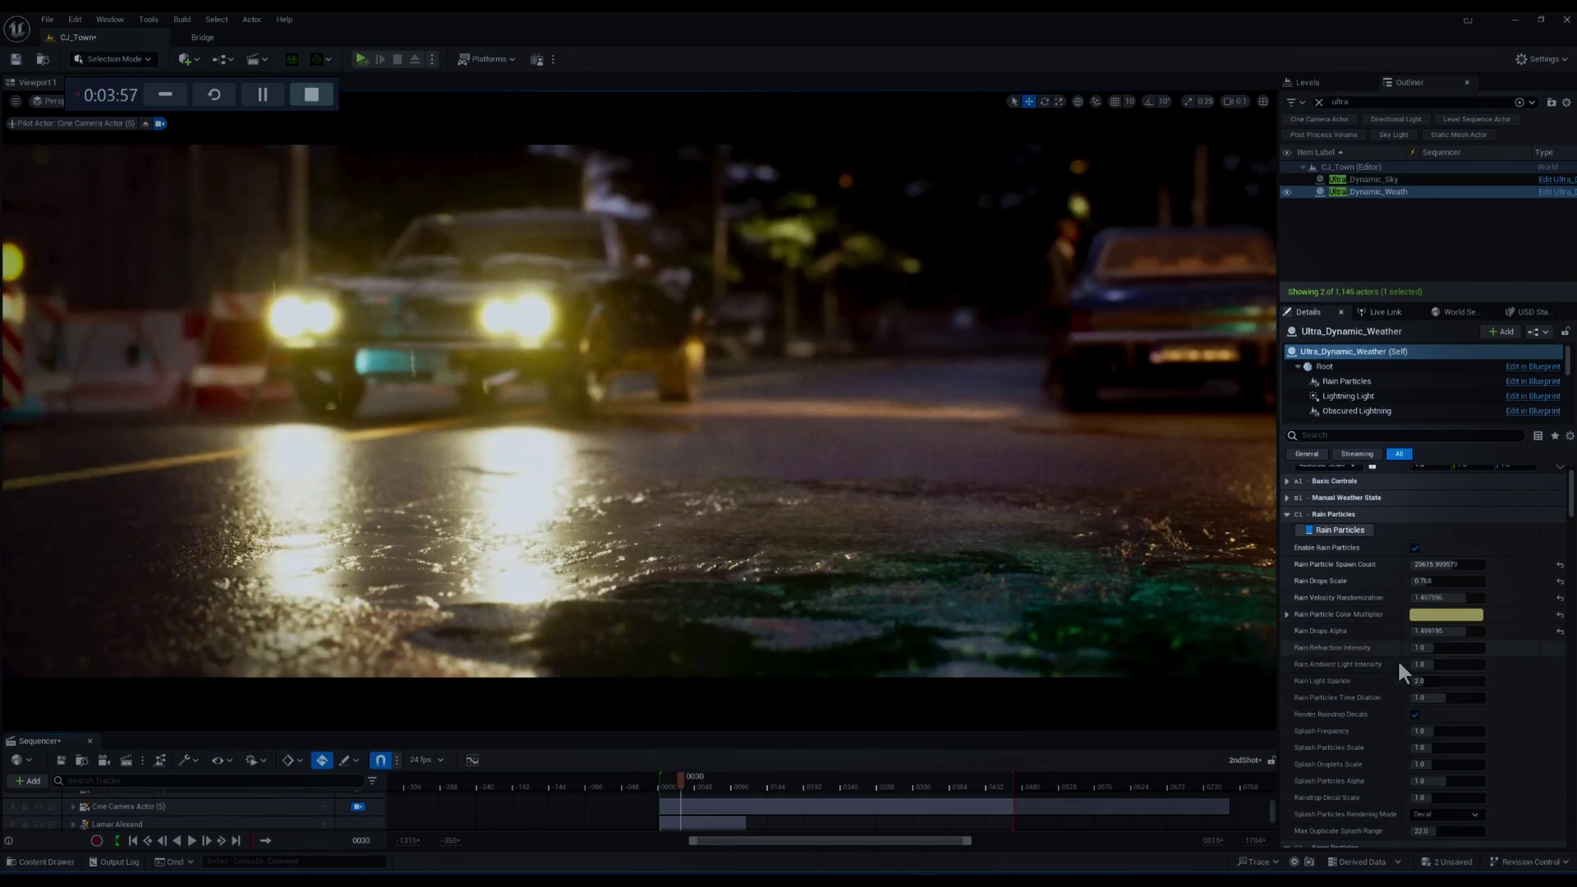
left_click_drag(1443, 649, 1461, 649)
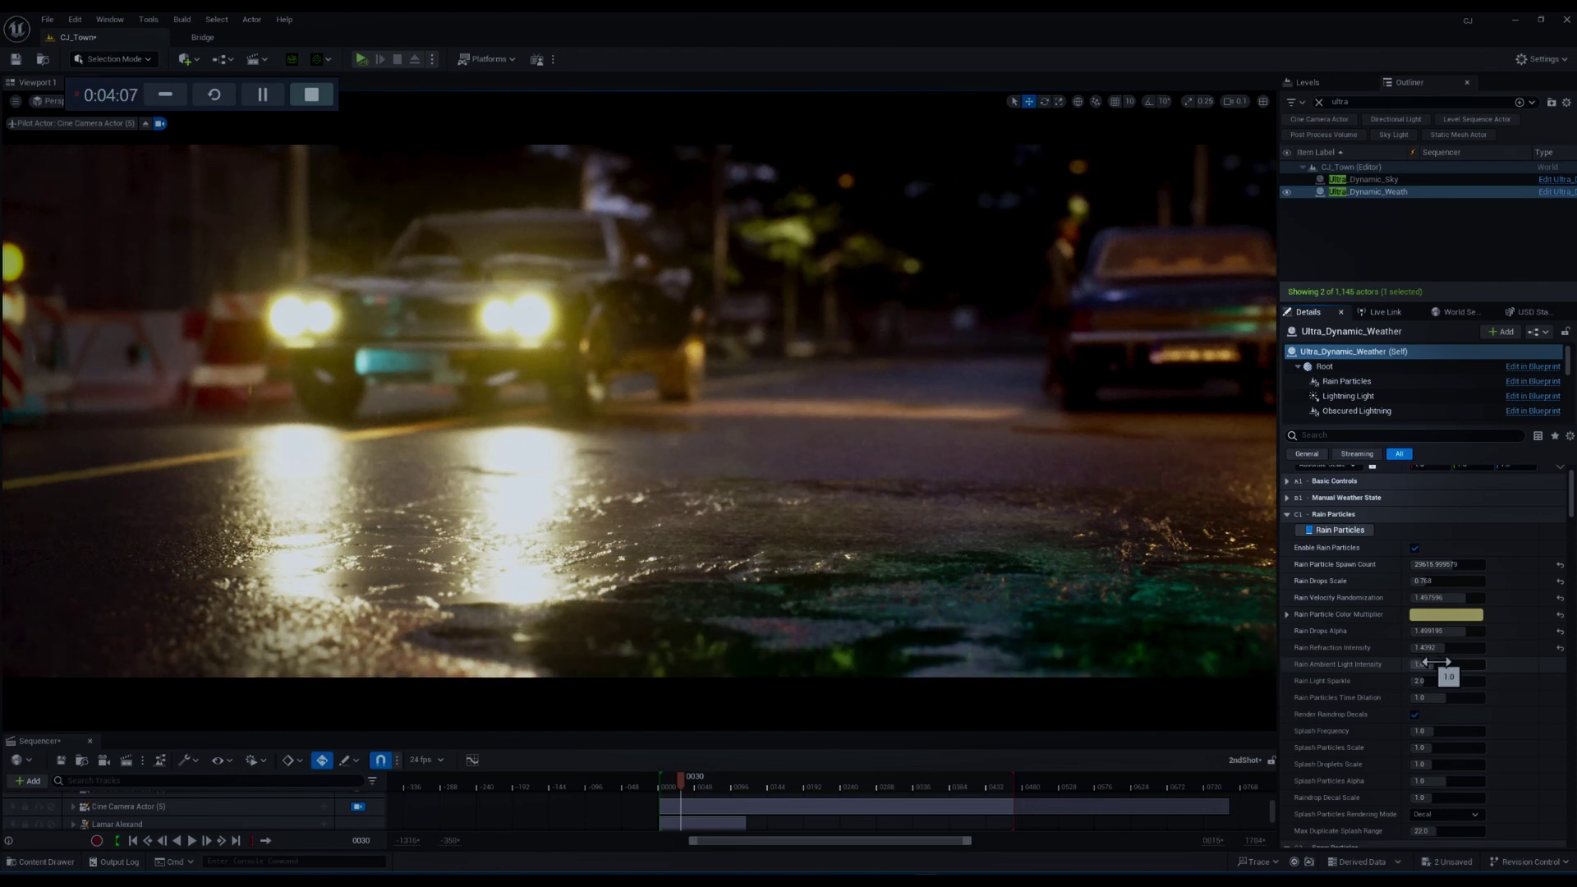
left_click_drag(1438, 662, 1438, 662)
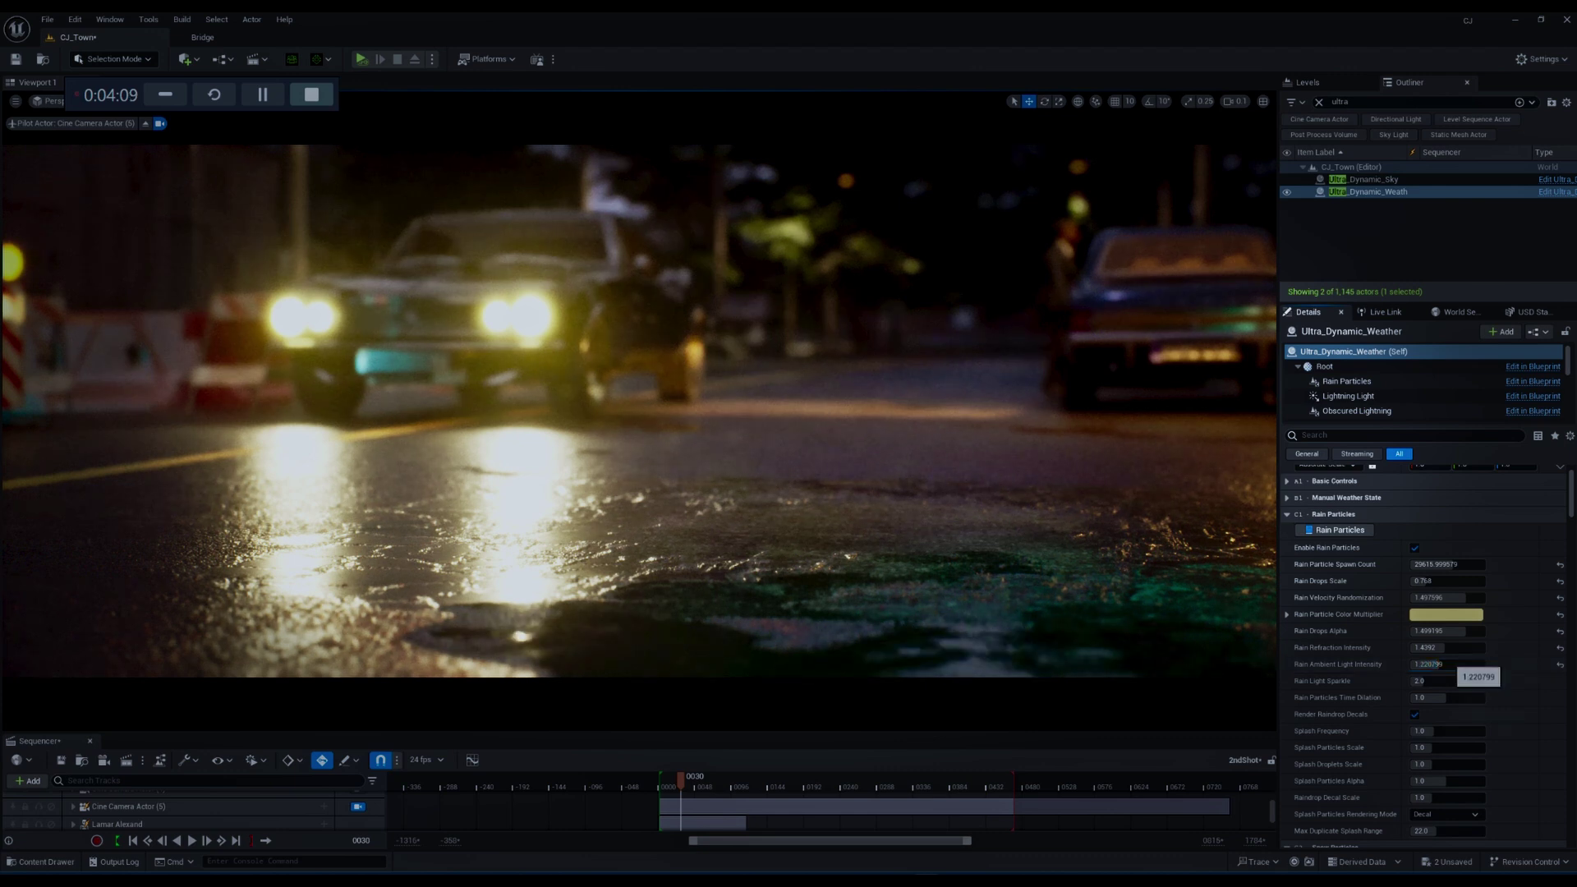
- Set Rain Light Sparkle to 4.0 and raise Rain Particles Time Dilation to about 1.3
left_click(1441, 685)
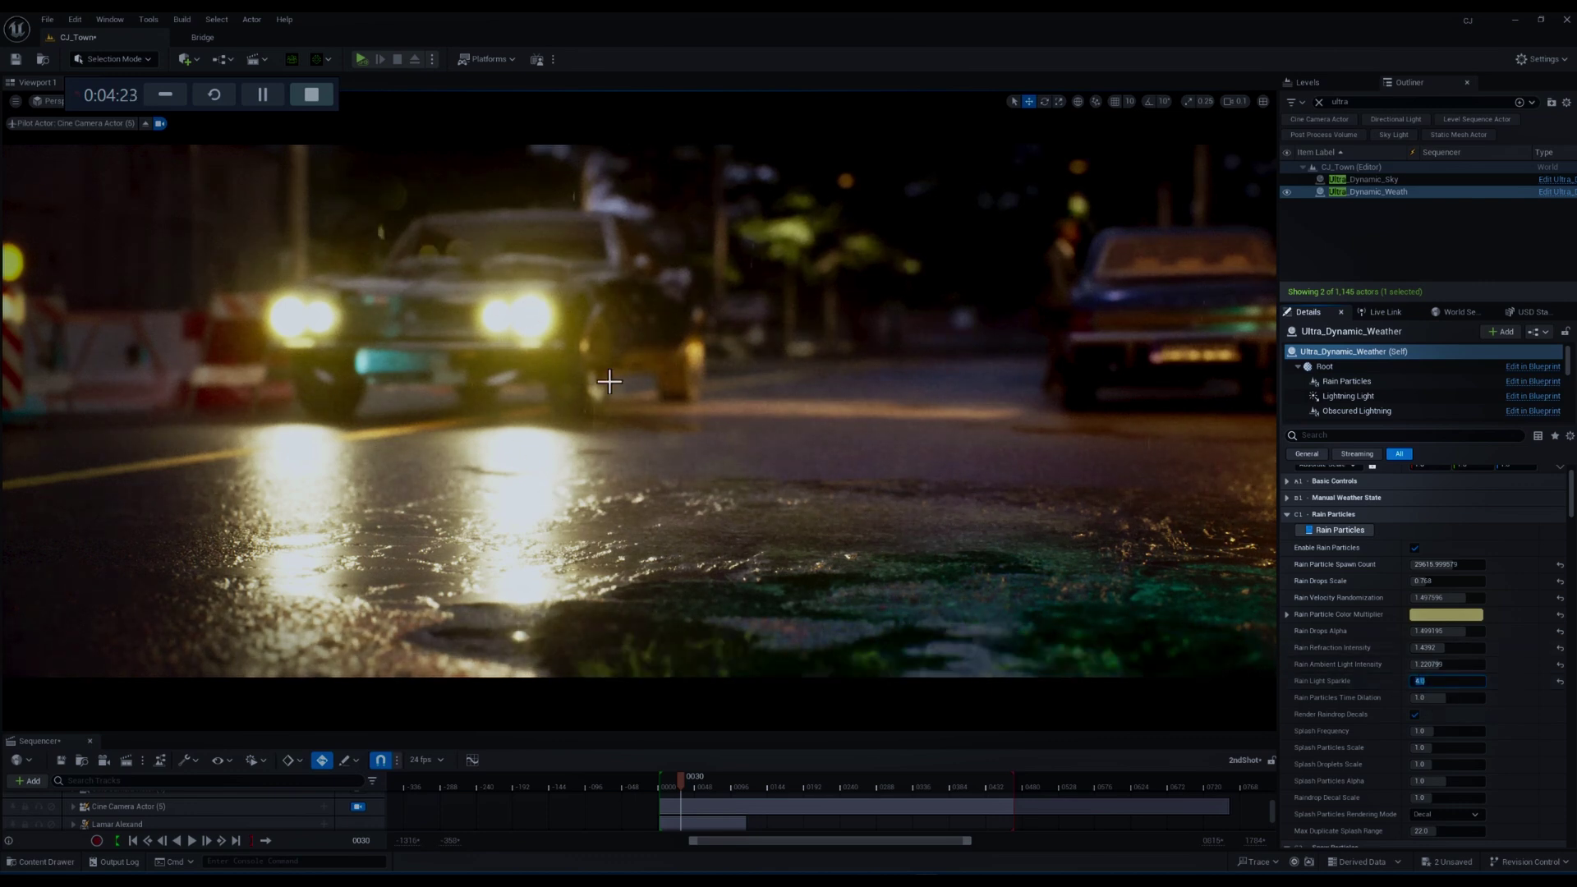
left_click(975, 423)
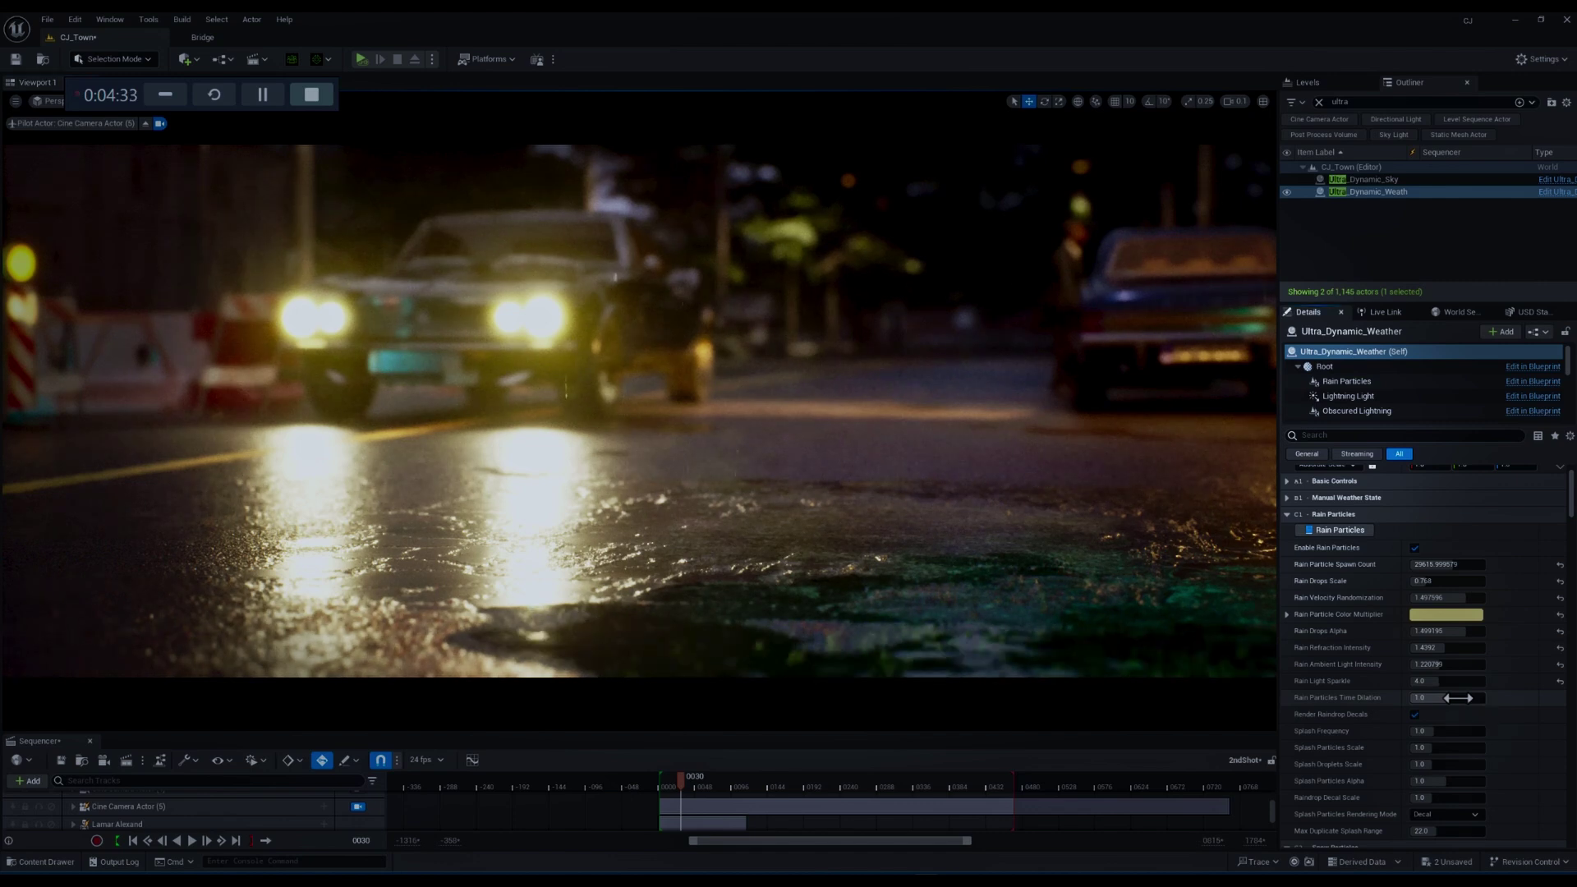
left_click_drag(1429, 697, 1442, 708)
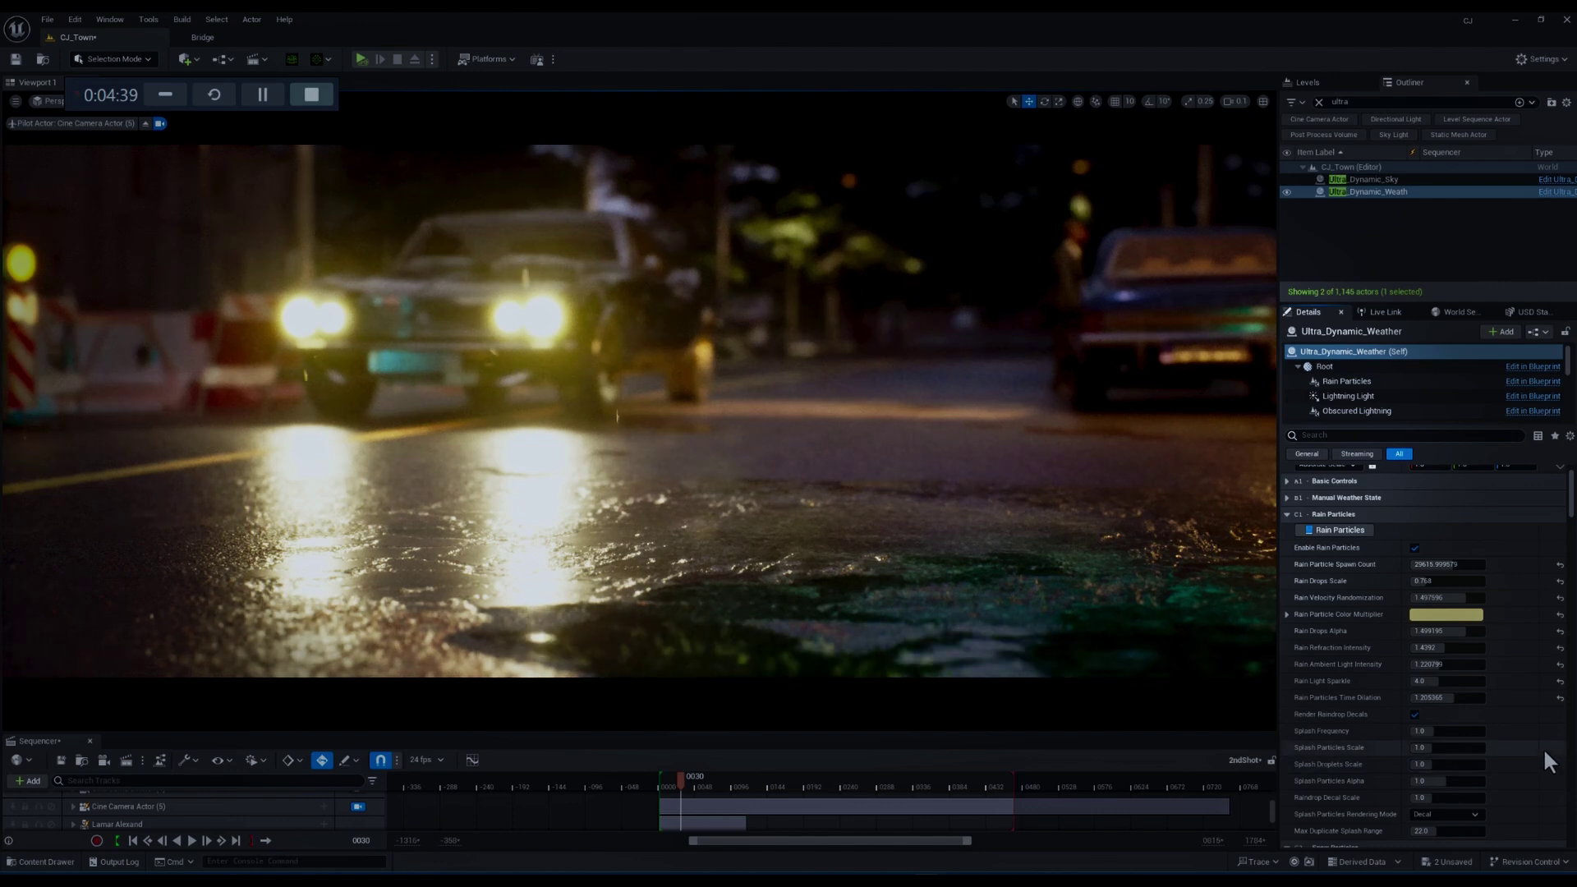
- Lower the rain's Splash Frequency to about 0.18 and Splash Particles Scale to about 0.37
scroll(1513, 750, "down", 3)
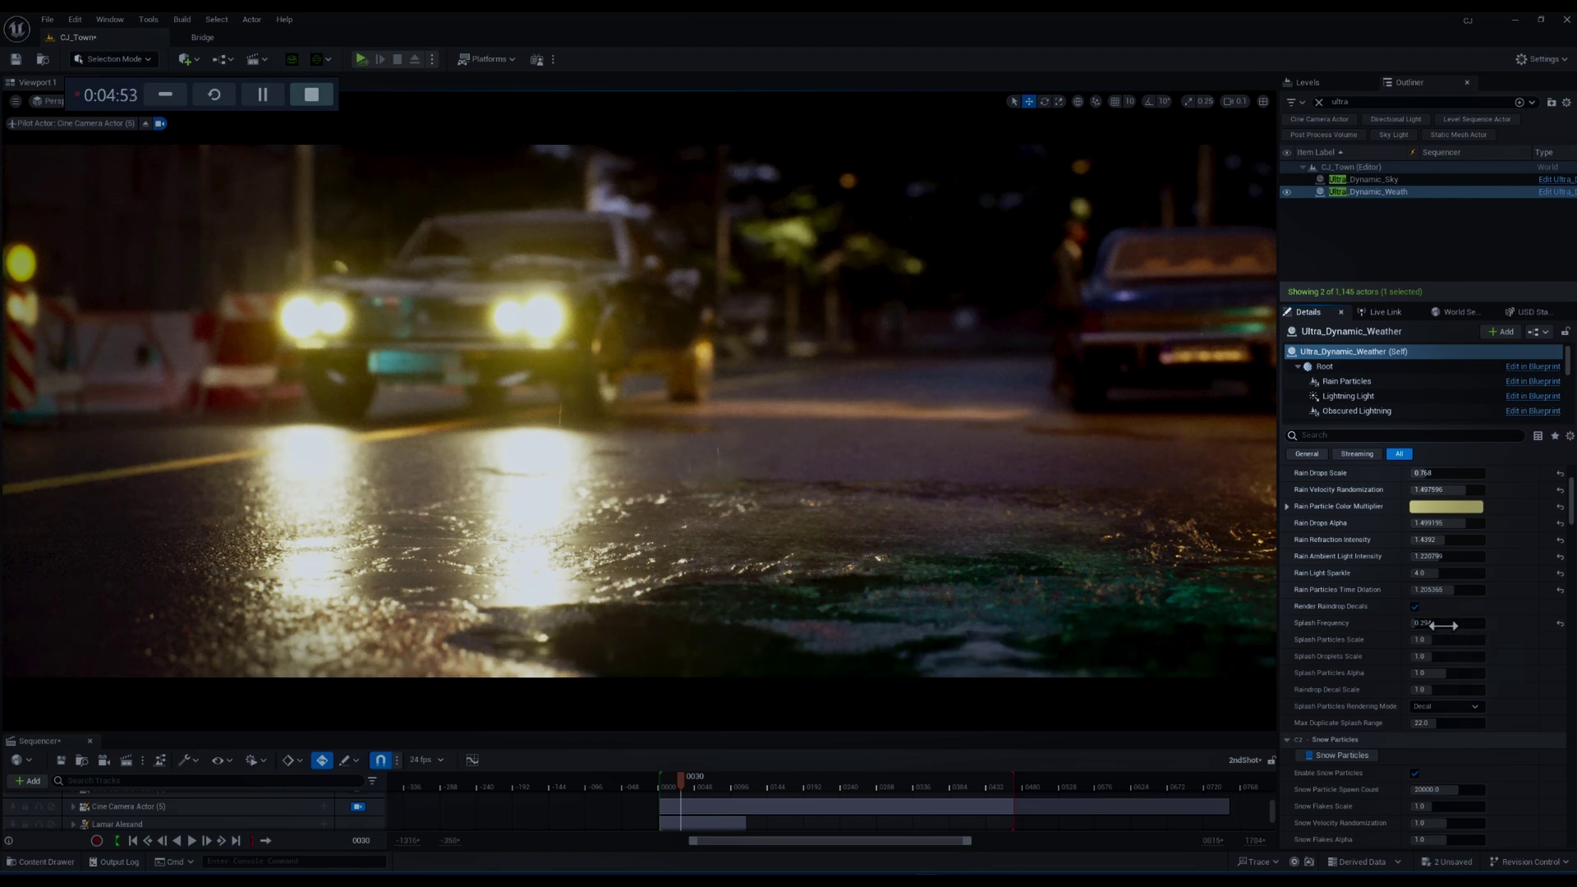
left_click_drag(1442, 623, 1439, 623)
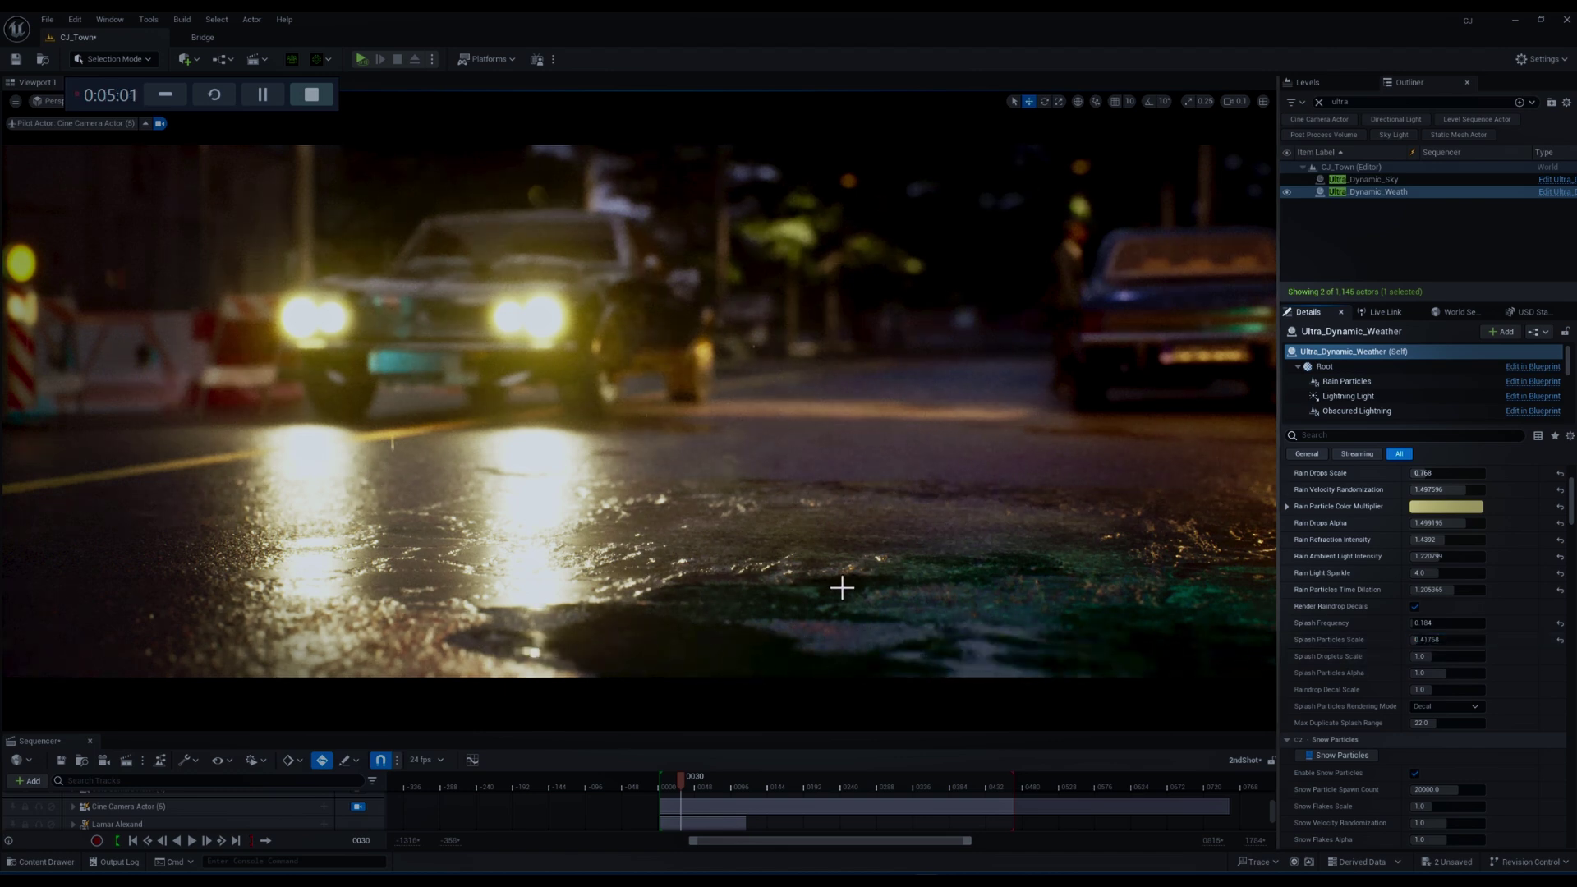
left_click_drag(1448, 640, 1441, 640)
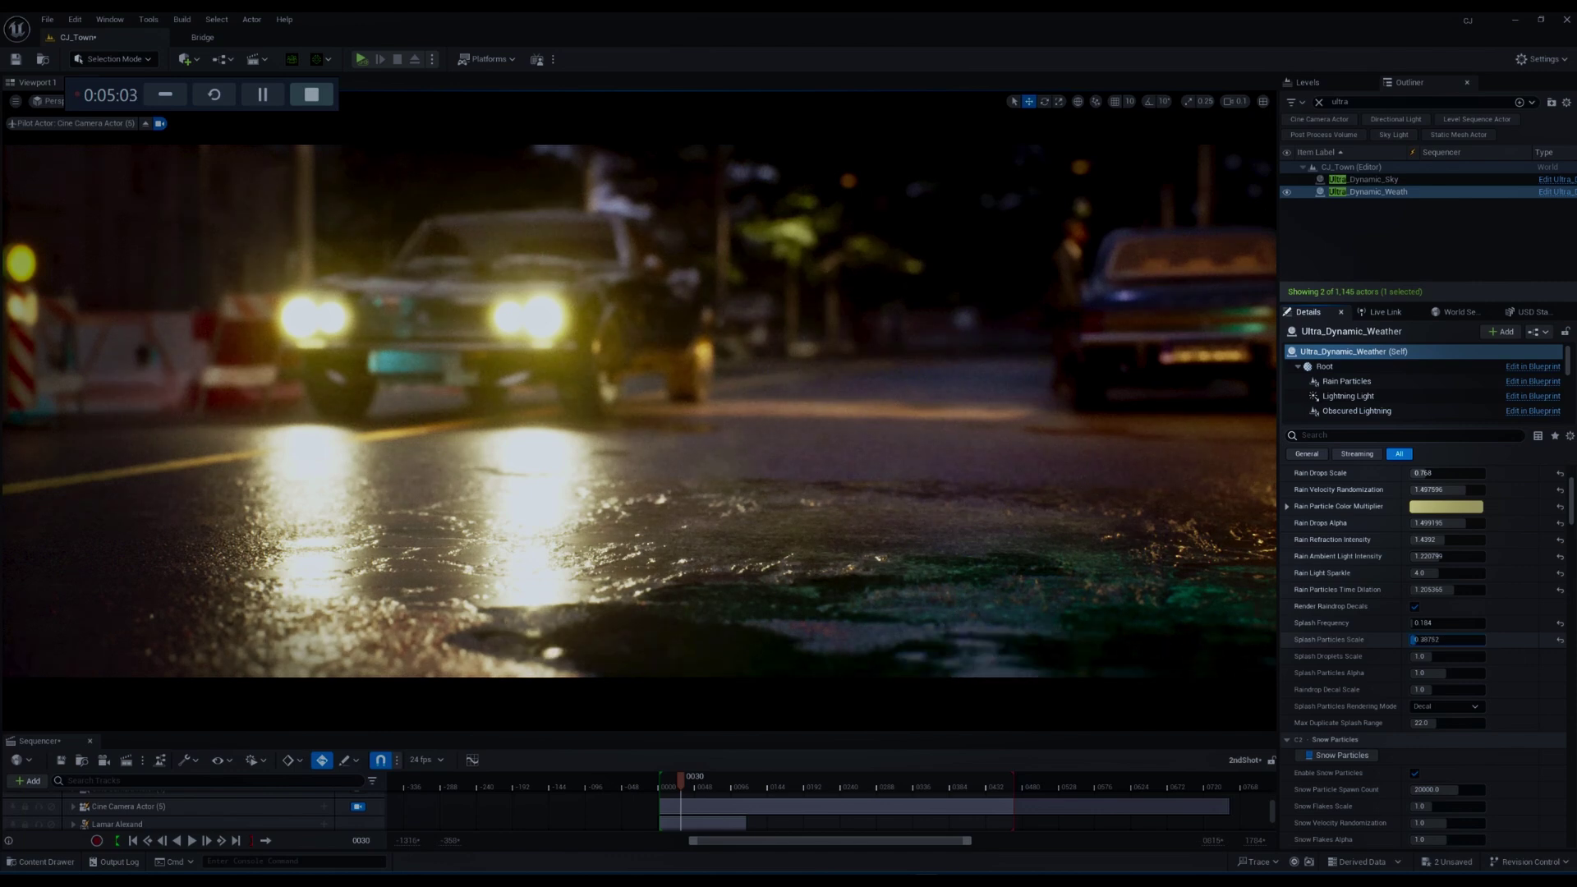
- Switch Splash Particles Rendering Mode to Translucent and reframe the camera toward the car and the roadside barriers
mouse_move(1018, 577)
right_mouse_down()
mouse_move(998, 541)
mouse_move(1013, 557)
right_mouse_up()
middle_click_drag(1013, 557, 992, 530)
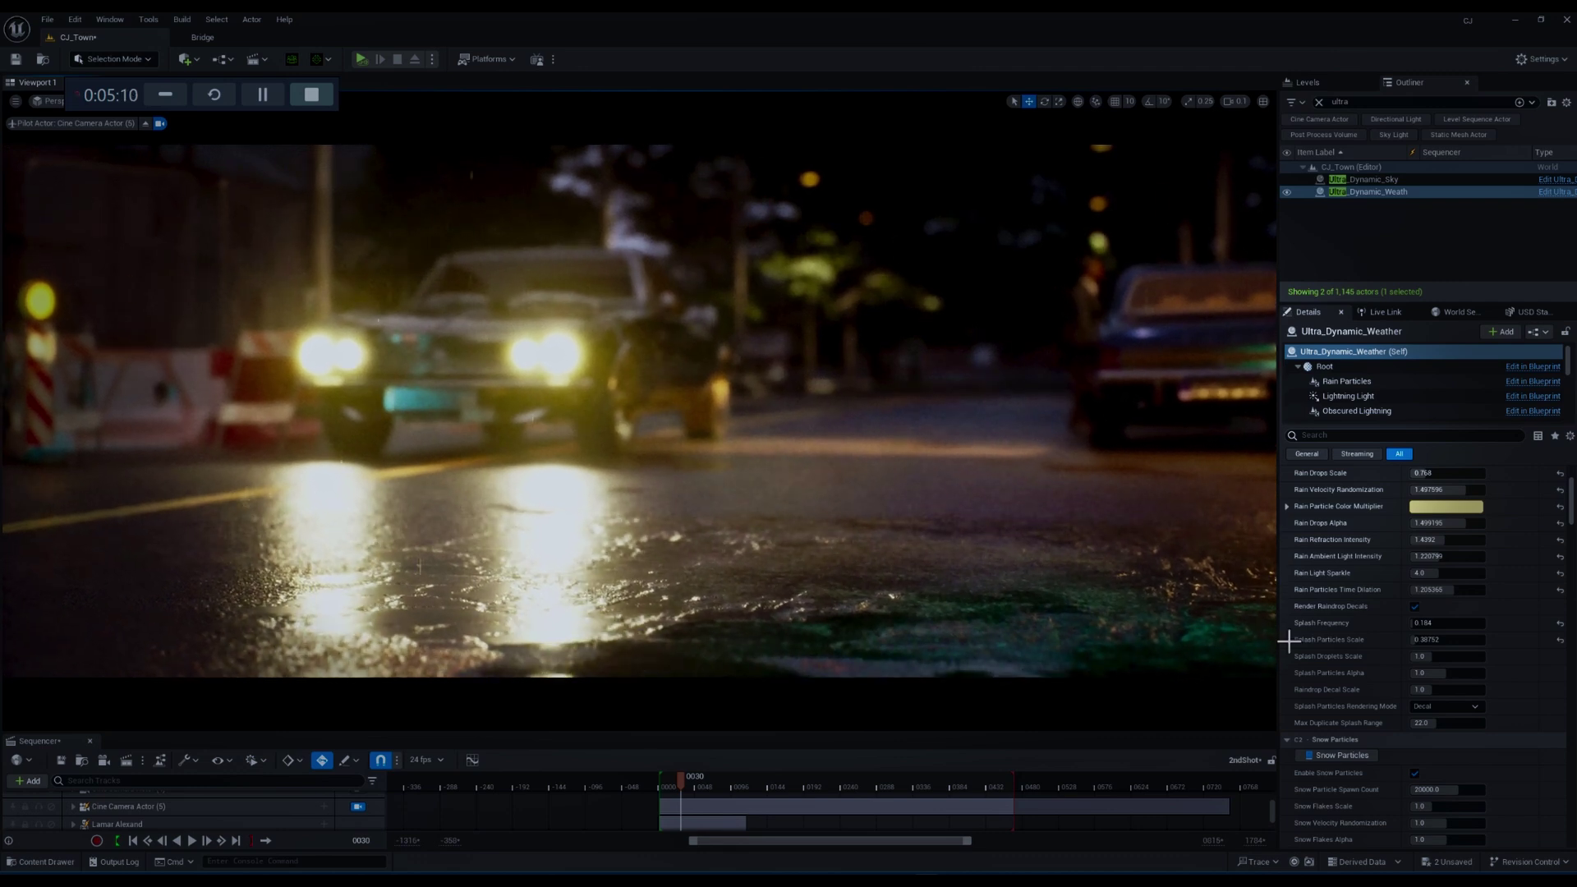
left_click(1477, 710)
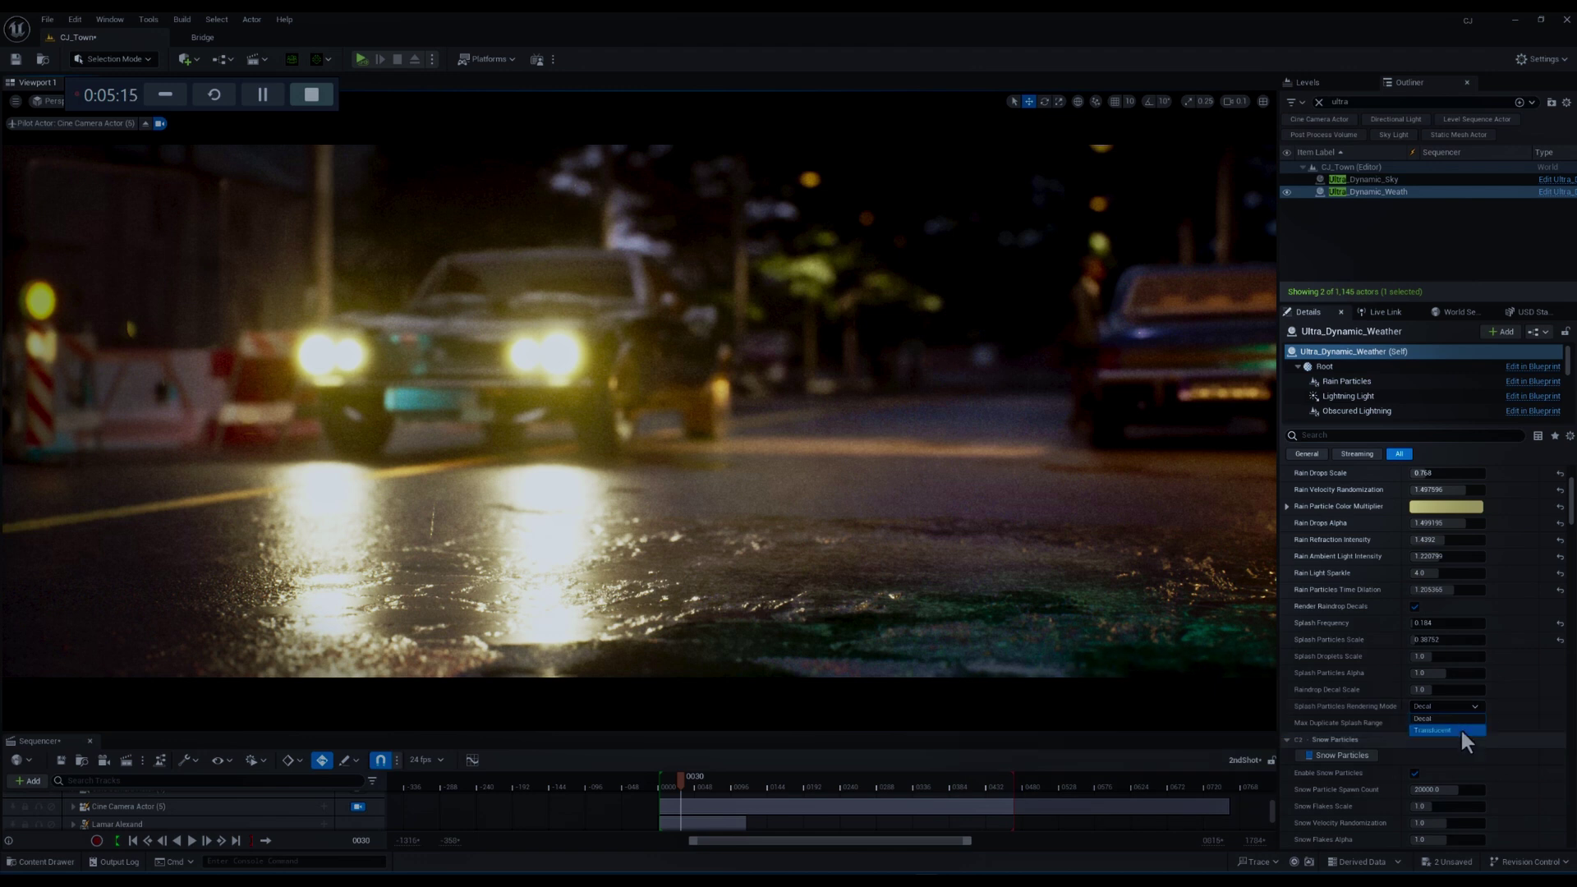
left_click(1461, 728)
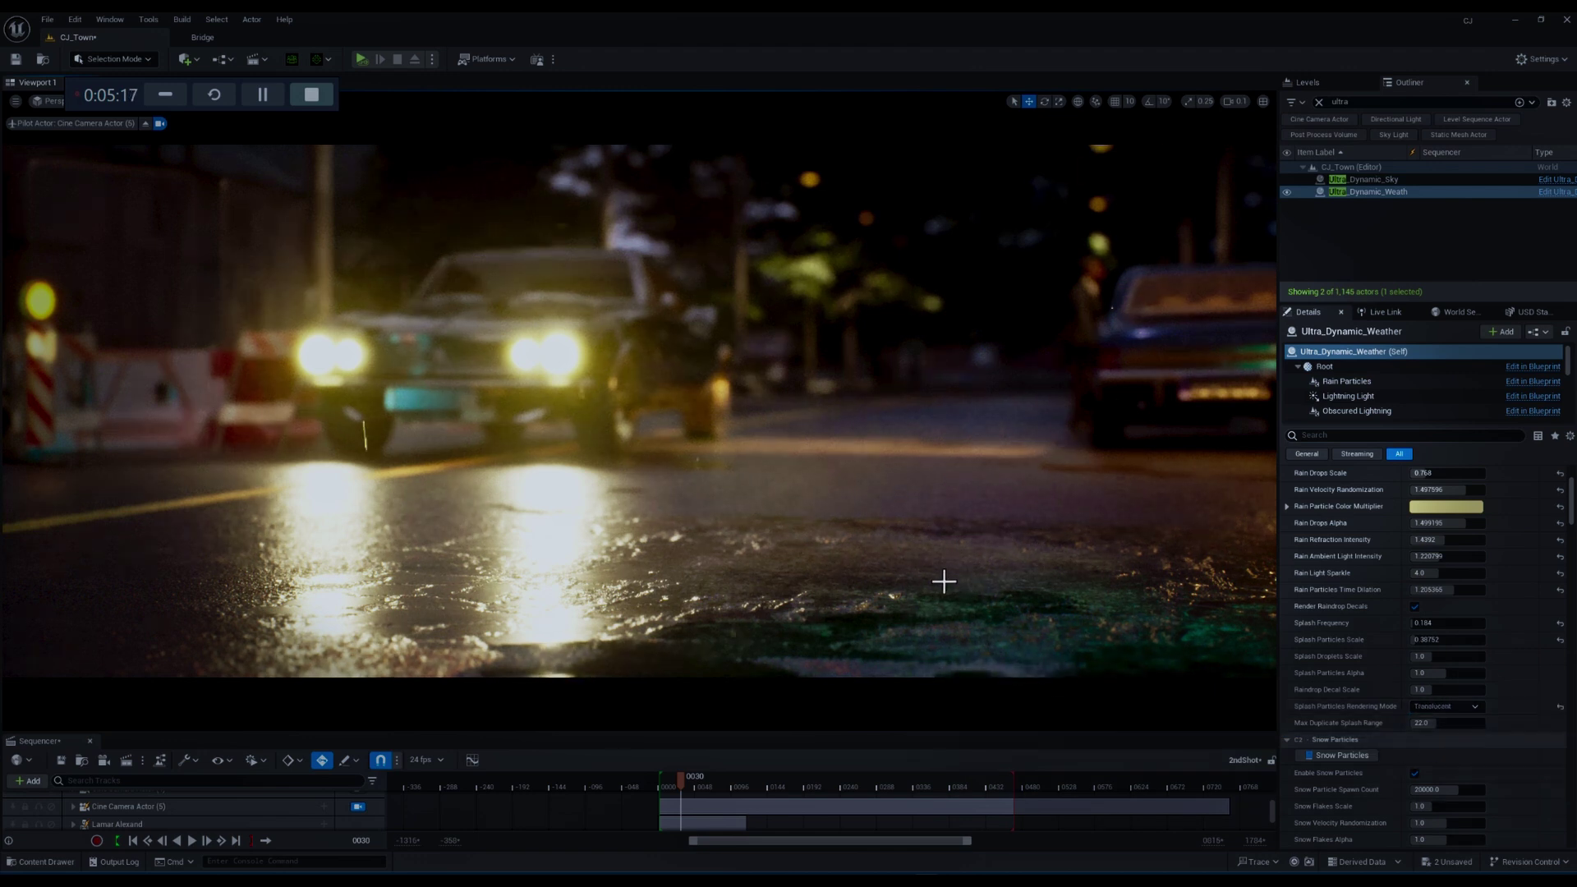
middle_click_drag(944, 582, 862, 578)
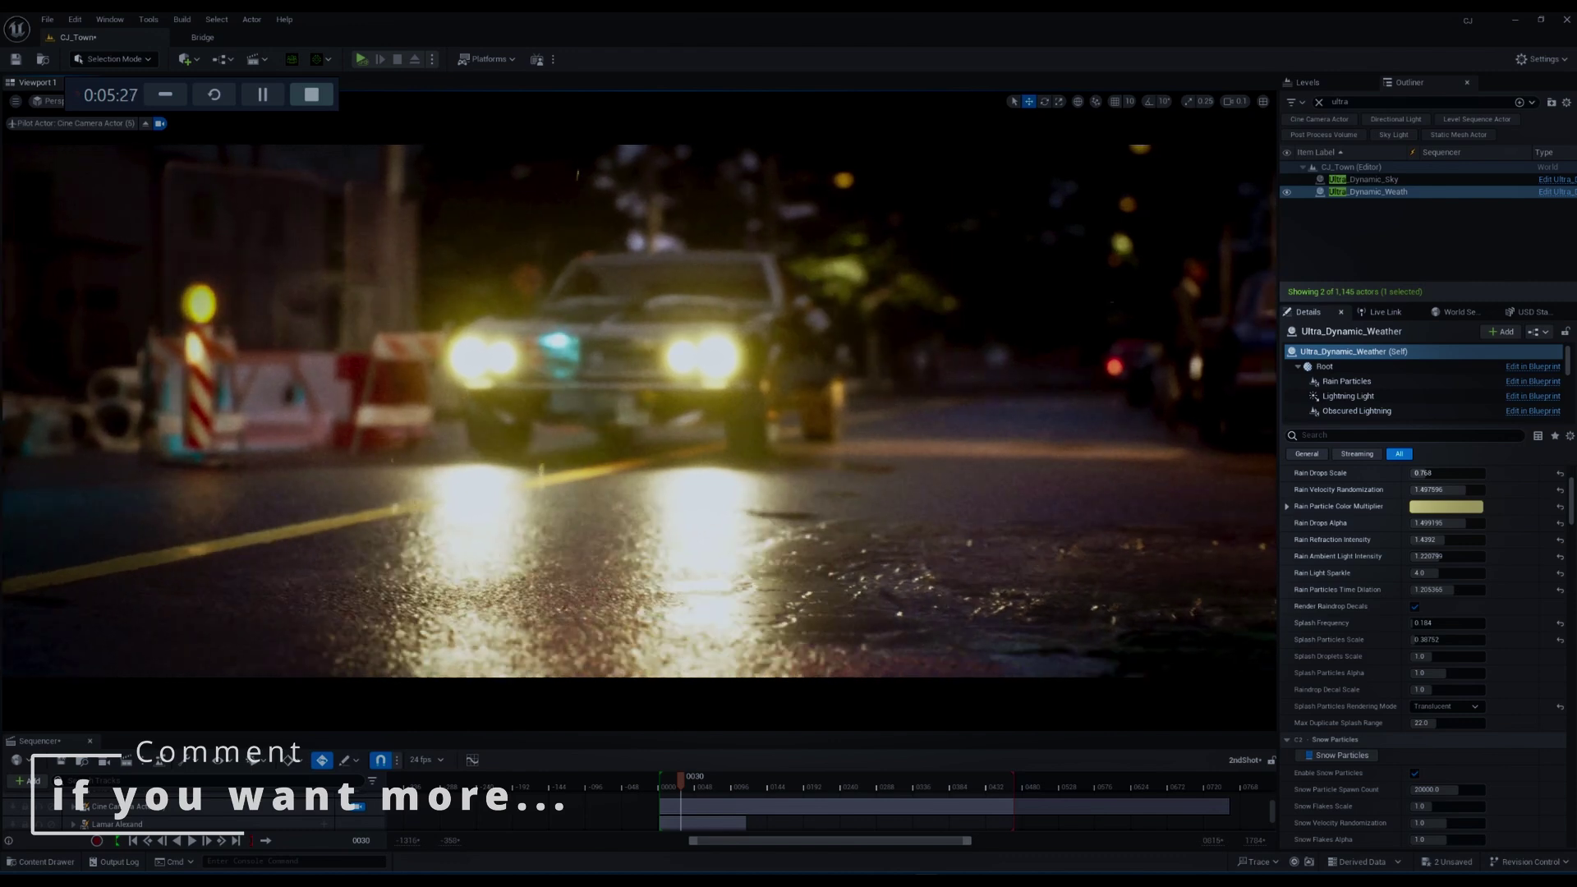
- Look through the wide-shot Cine Camera Actor and play the sequence from its start to preview the rain
scroll(230, 818, "down", 3)
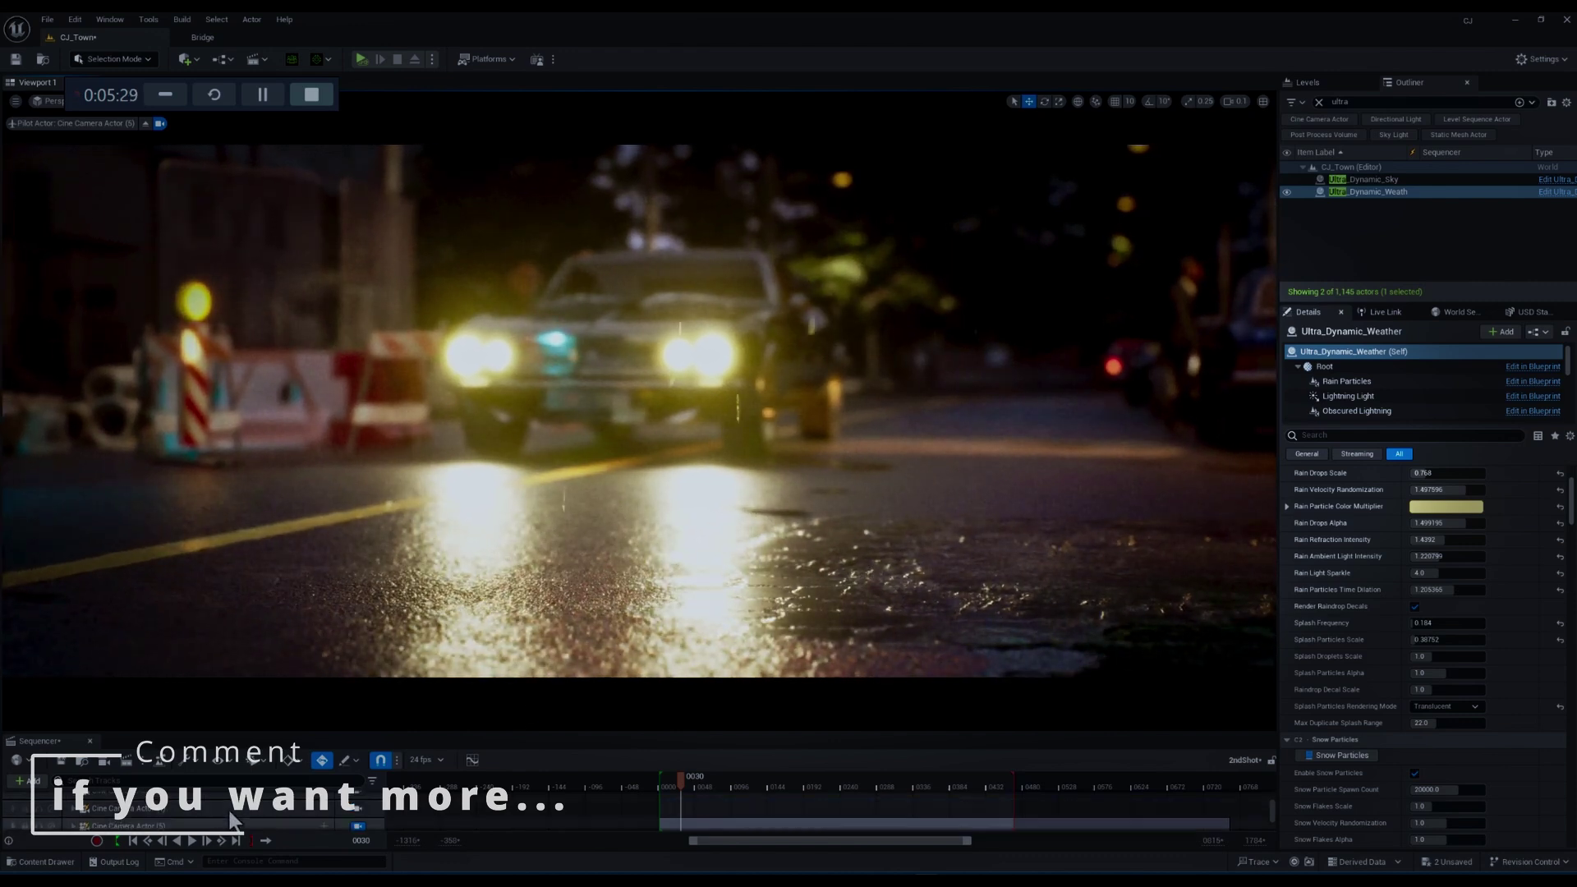
scroll(256, 812, "up", 3)
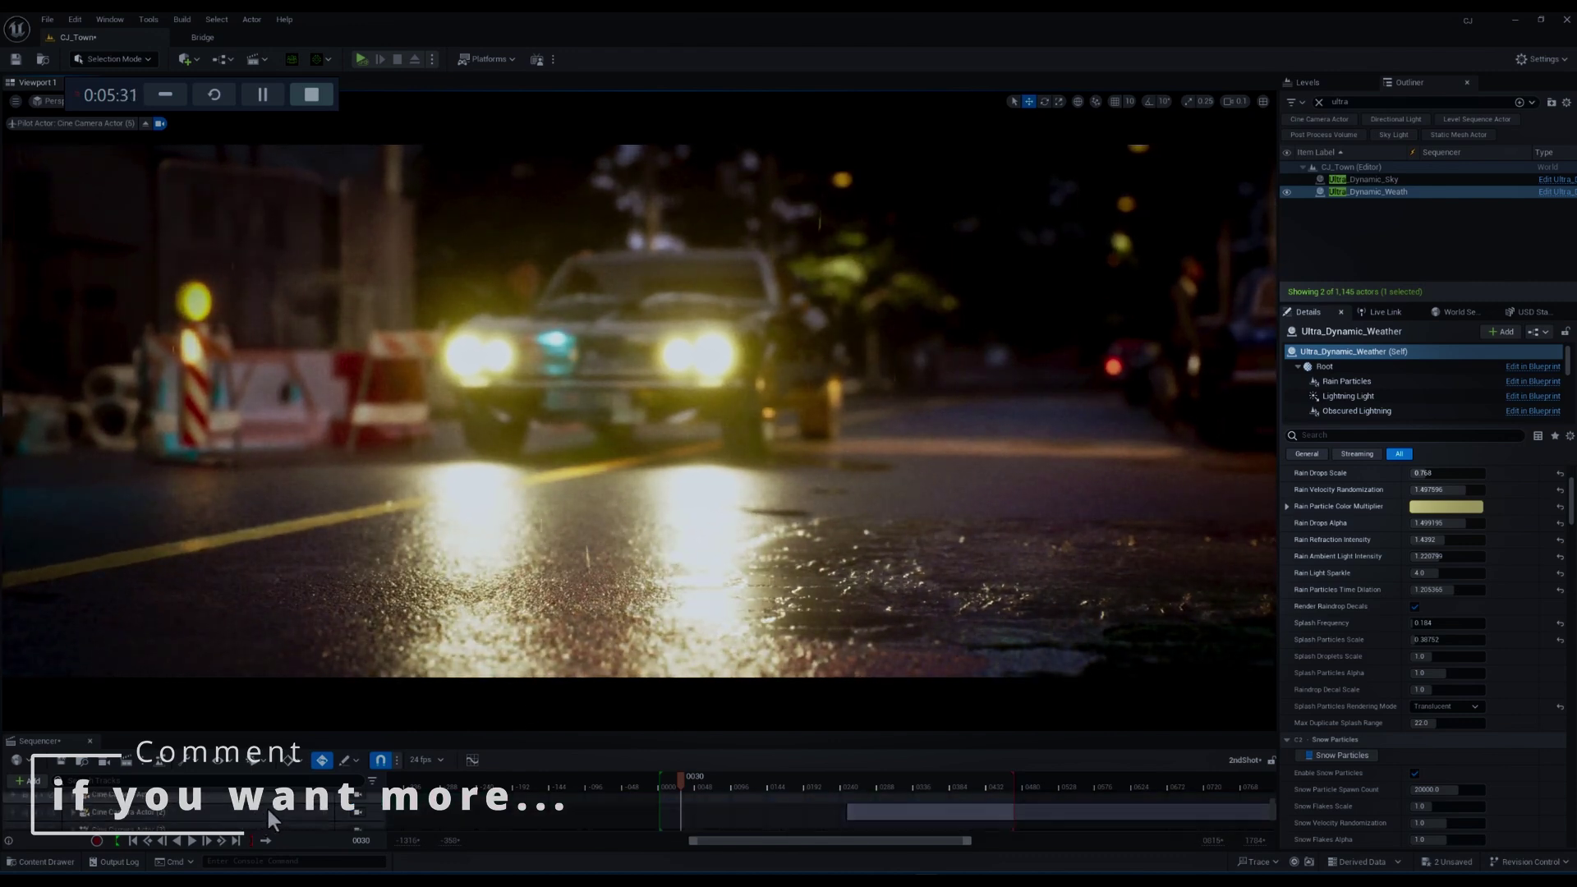
left_click(358, 795)
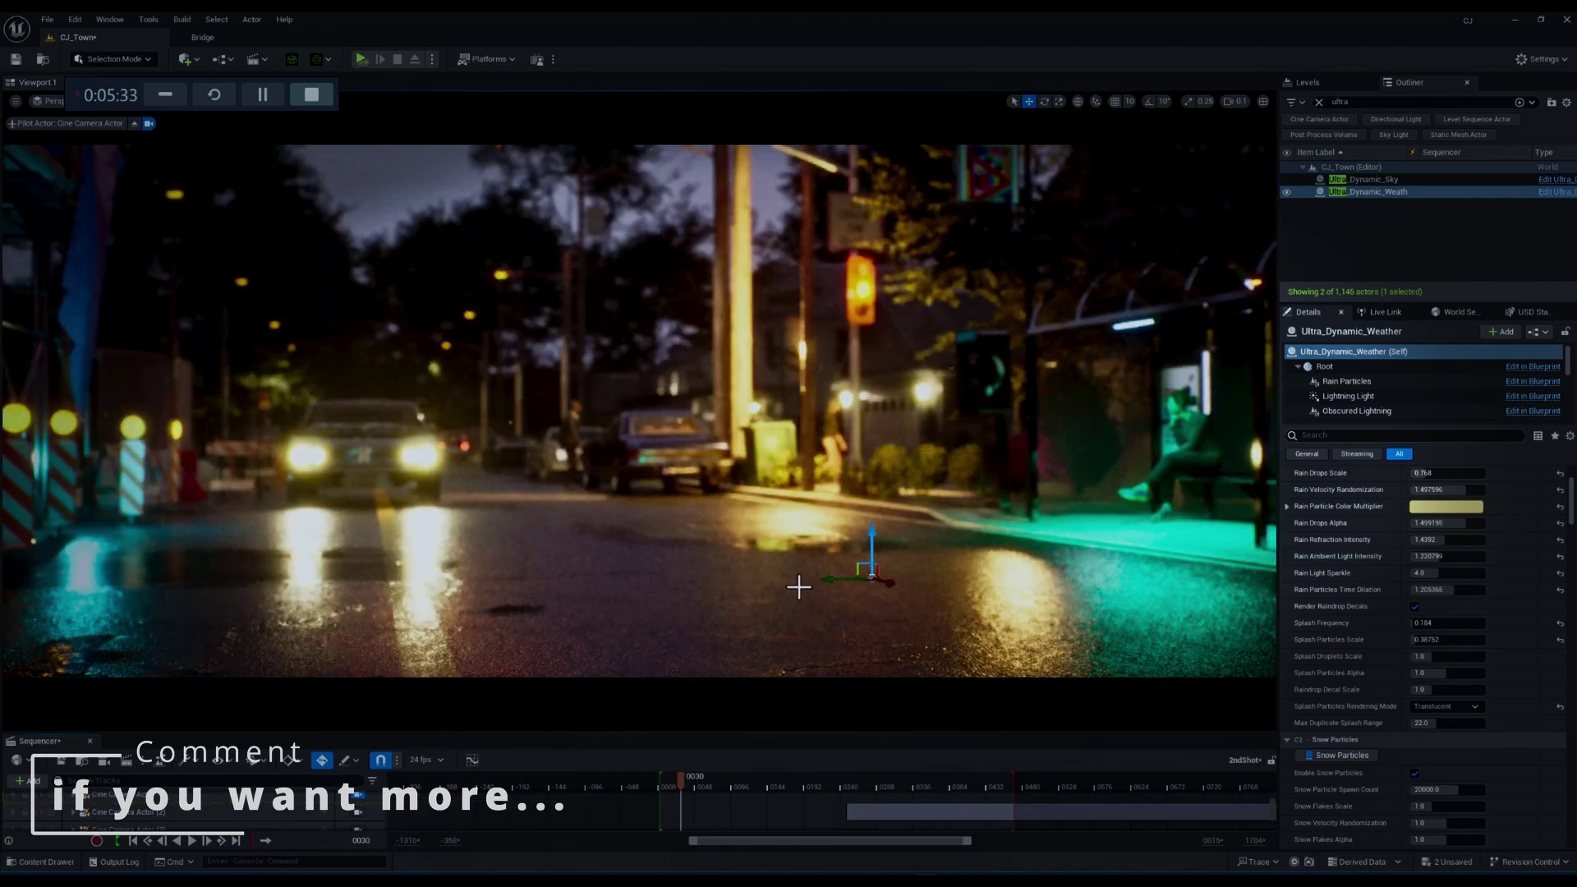
middle_click_drag(787, 695, 806, 691)
mouse_move(677, 782)
left_mouse_down()
mouse_move(663, 783)
mouse_move(697, 779)
mouse_move(662, 779)
left_mouse_up()
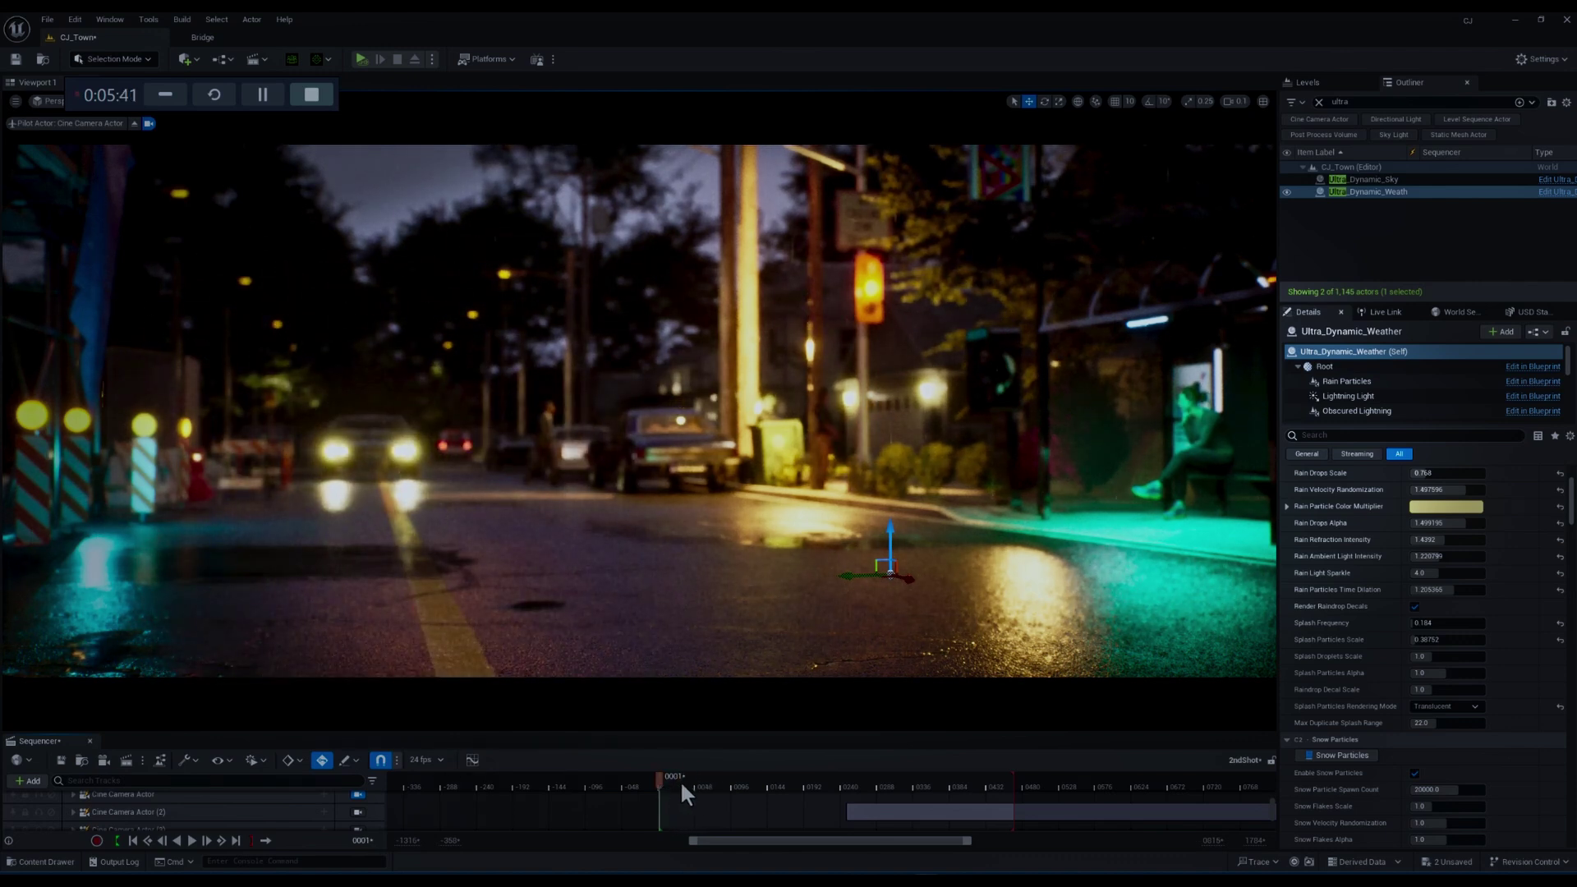
key("space")
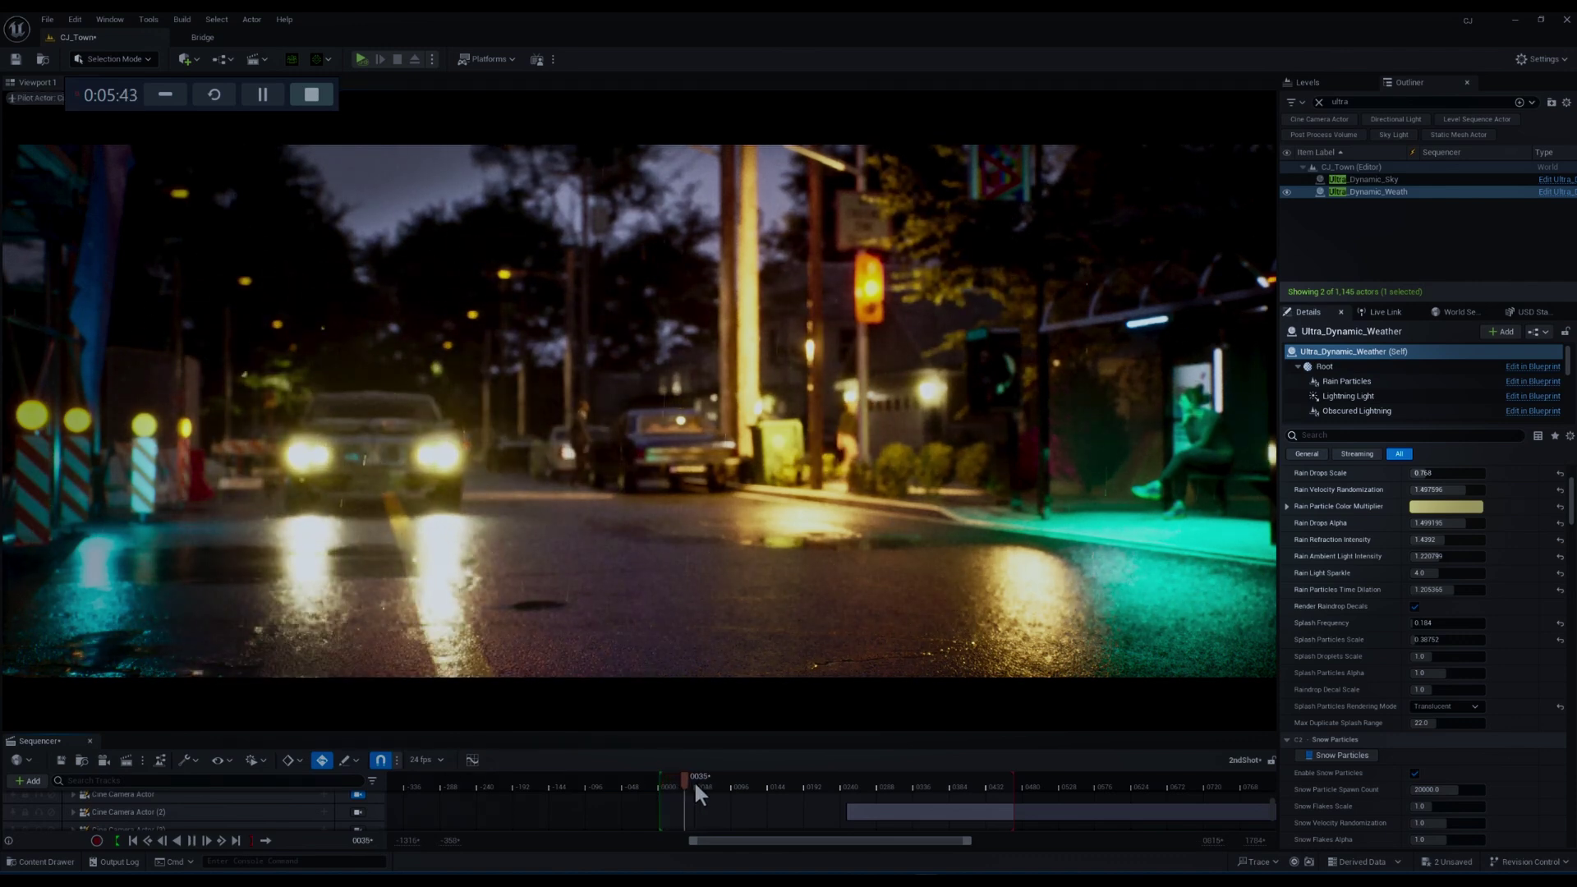